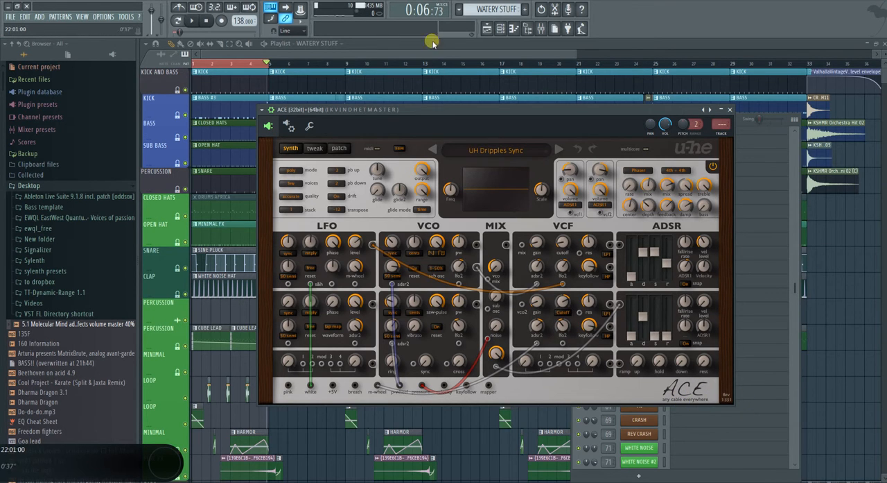
Reposition the ACE synth window over the playlist so that all of its controls are accessible
drag(525, 112, 419, 129)
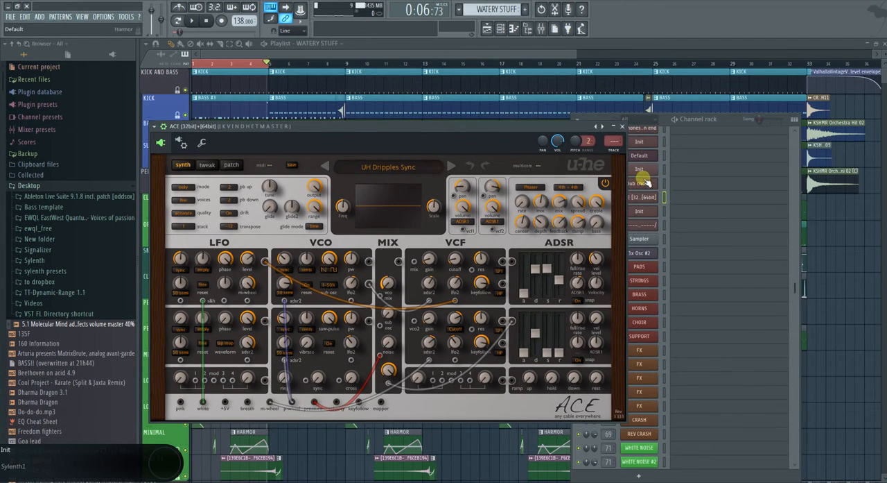
drag(515, 126, 636, 107)
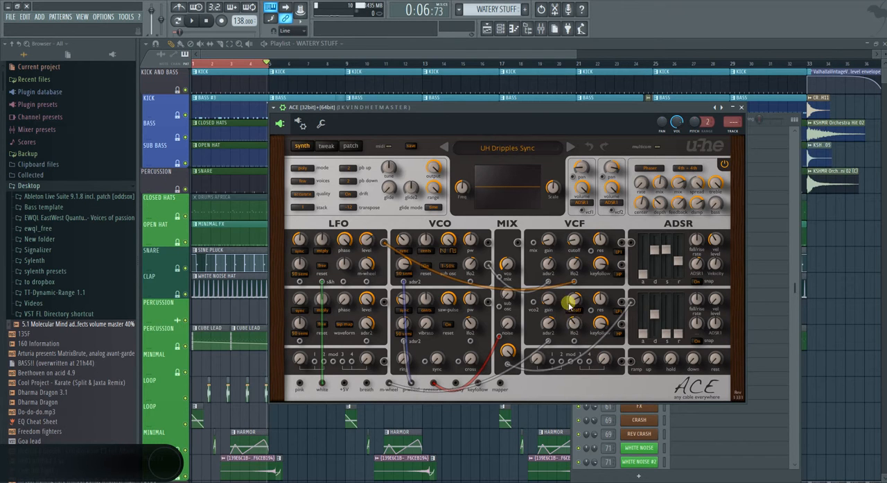
drag(521, 111, 557, 94)
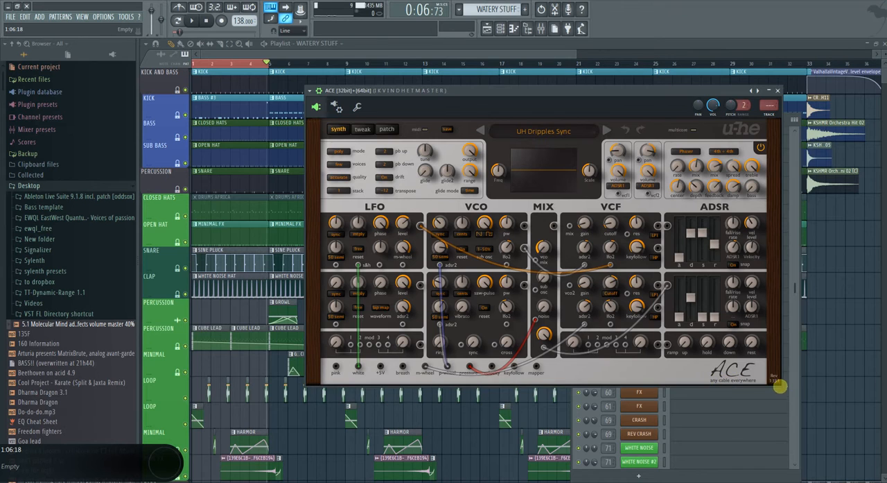
Examine the cable linking the white noise output to the LFO 1 sample-and-hold socket and play a note
mouse_move(358, 265)
mouse_down()
mouse_move(363, 366)
mouse_move(357, 265)
mouse_up()
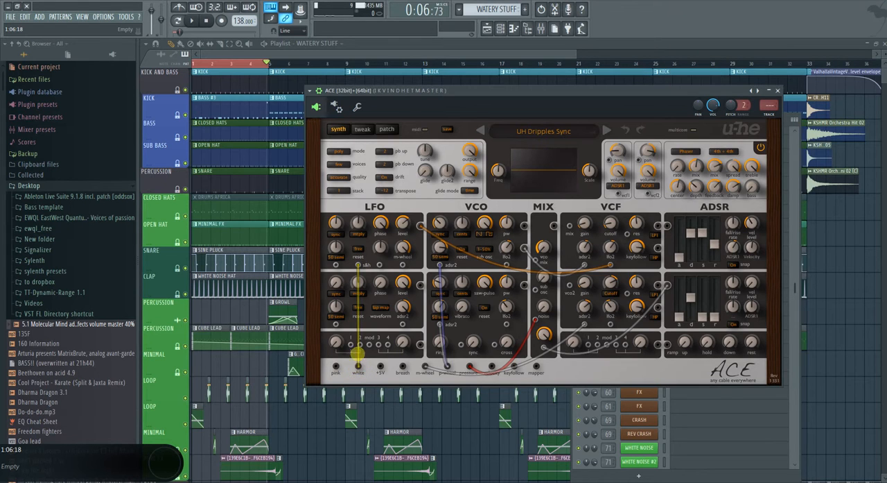
drag(356, 342, 472, 265)
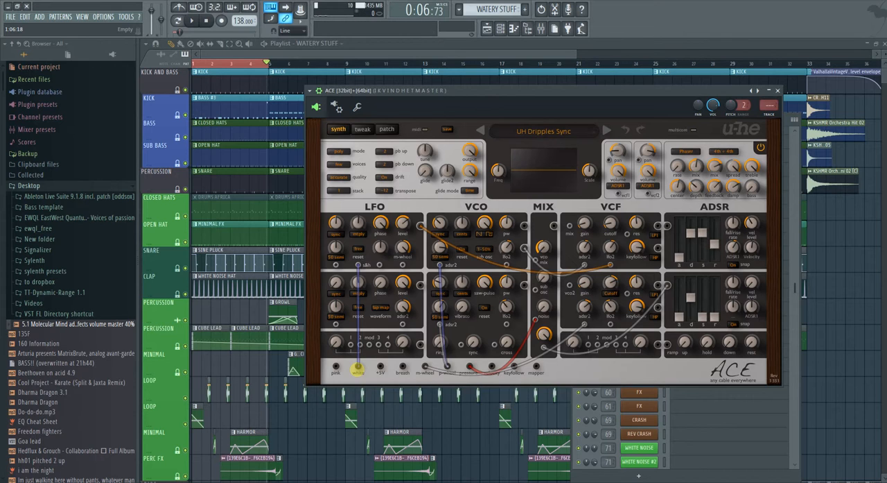
key(c)
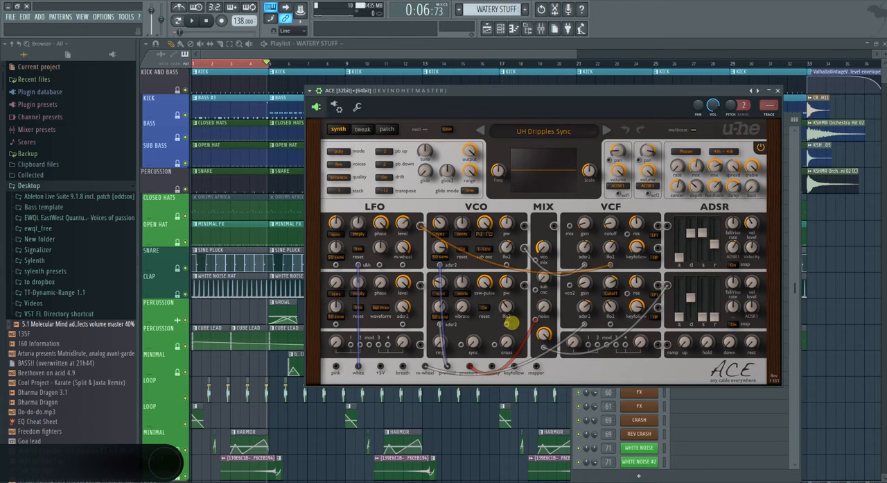
Try patching white noise into the VCF 2 input, play notes to hear it, and remove the cable
drag(570, 286, 507, 321)
drag(568, 286, 359, 366)
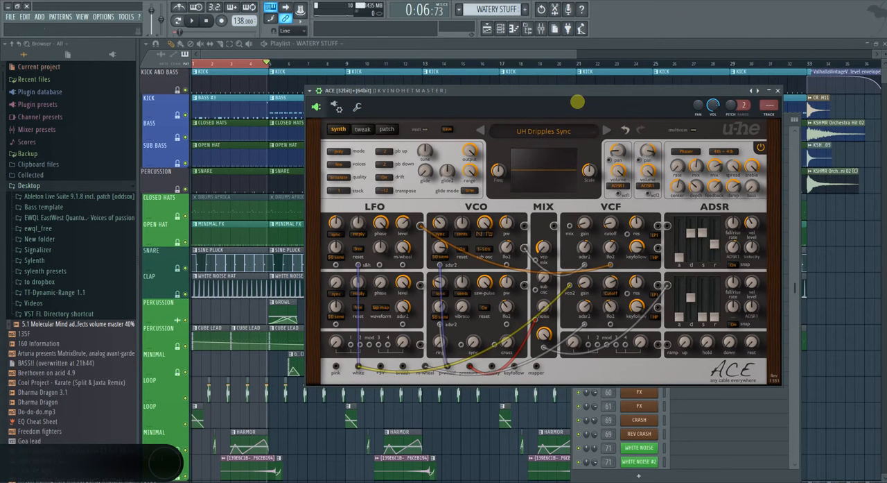
key(x)
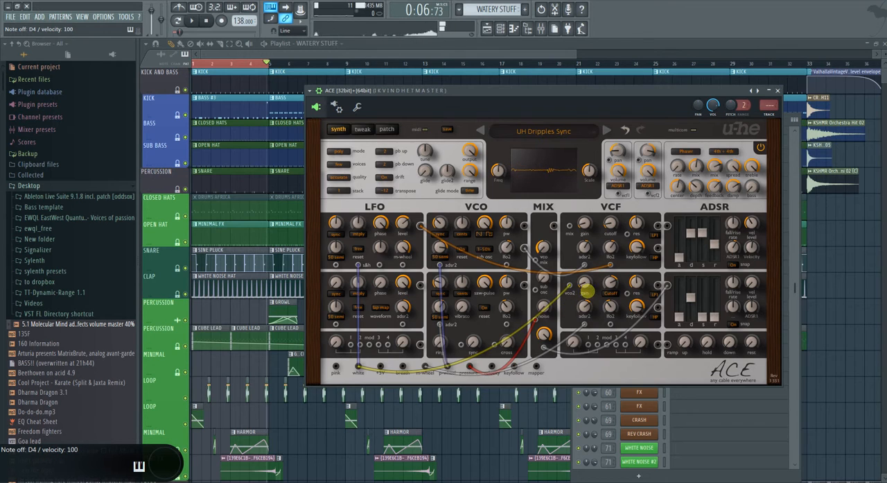
key(x)
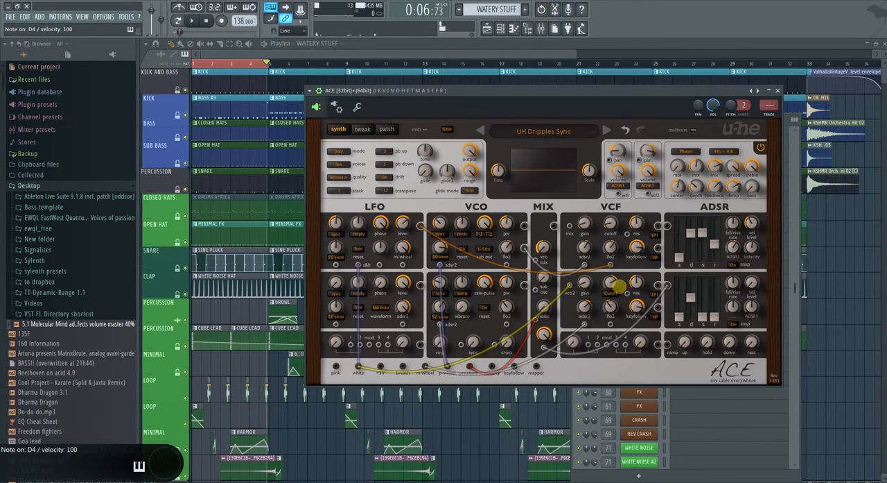
drag(585, 238, 575, 289)
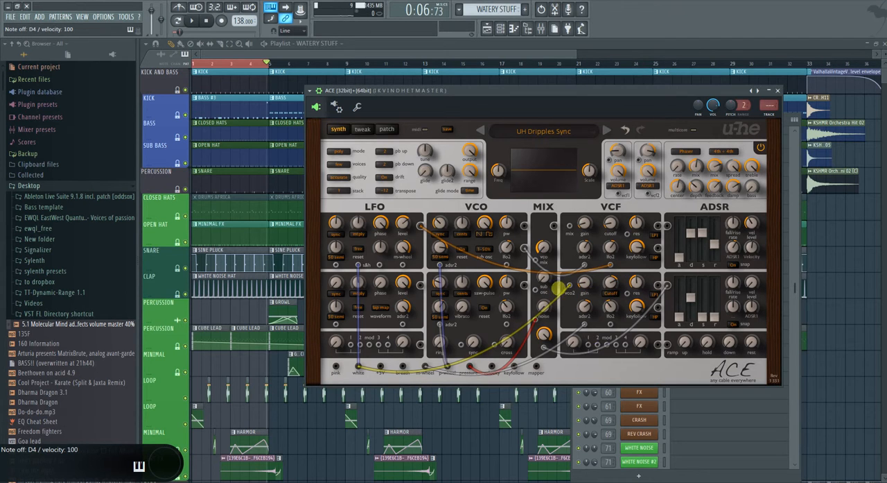
drag(569, 287, 436, 370)
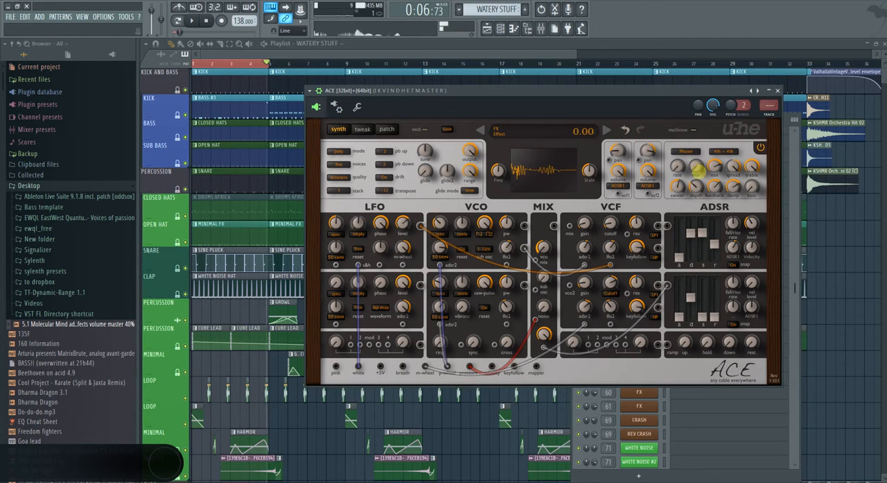
Set the FX effect amount to 34, route the ACE channel to mixer track 29, and play a note
drag(697, 167, 697, 133)
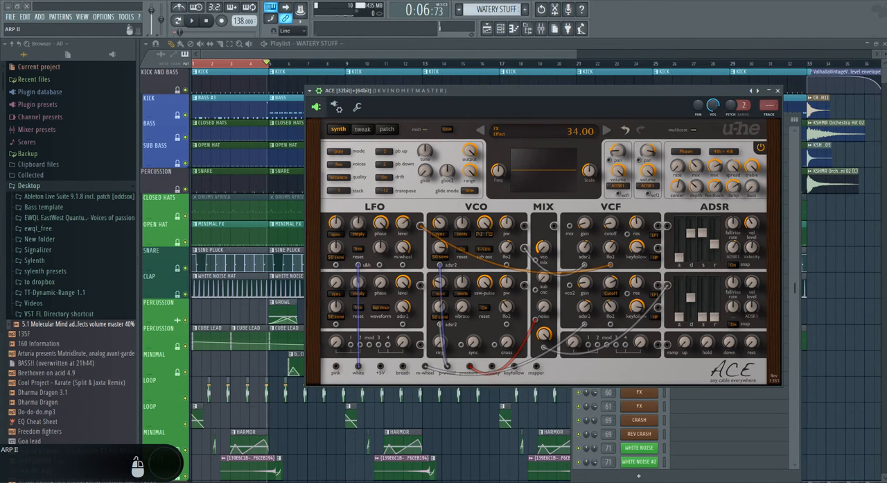
key(ctrl+l)
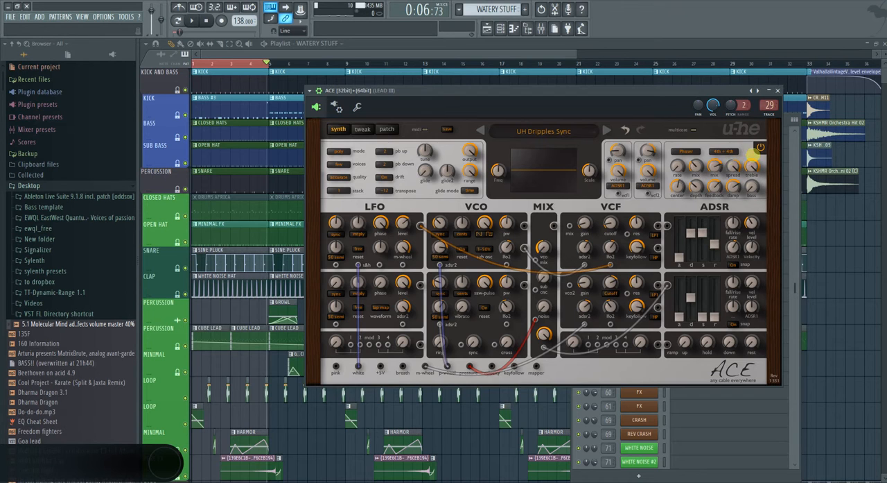
key(c)
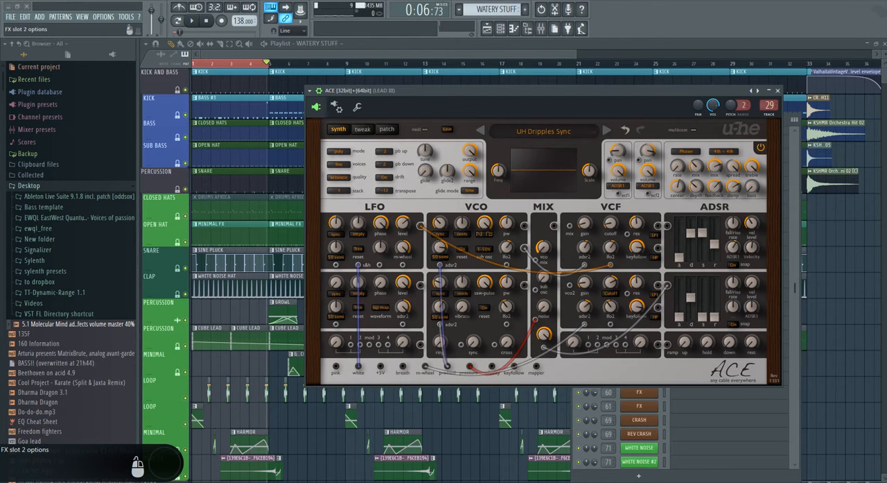
Toggle tempo sync on the Classic Delay, adjust its delay time, and toggle the feedback switch
click(279, 193)
mouse_move(297, 181)
mouse_down()
mouse_move(296, 189)
mouse_move(300, 177)
mouse_up()
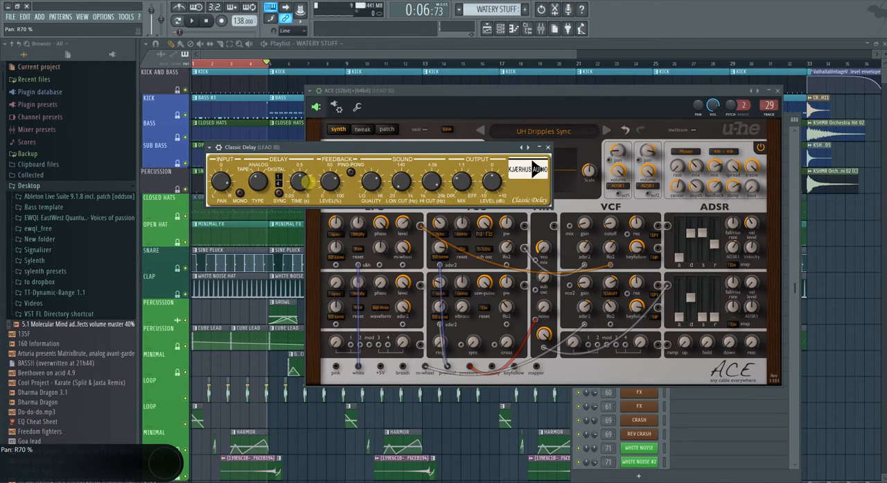
click(350, 172)
drag(294, 181, 296, 193)
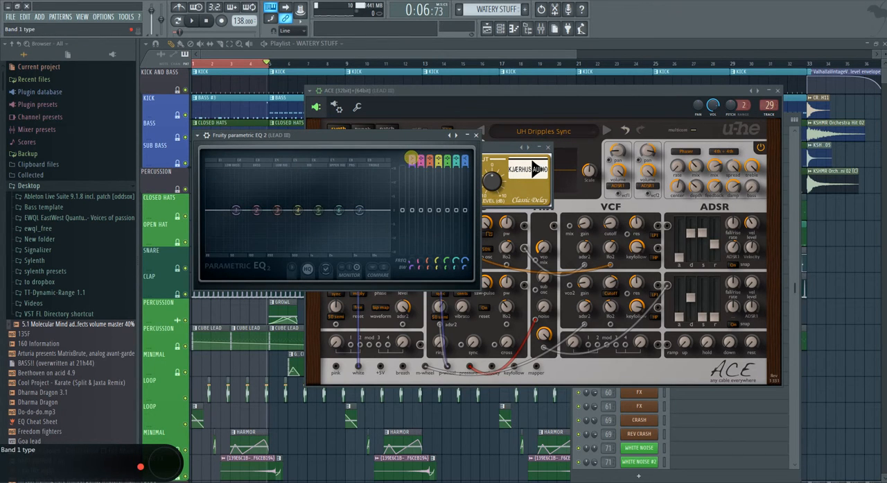
Set Parametric EQ 2 band 1 to a high pass at about 109 Hz and boost the highs with band 5
click(413, 158)
mouse_move(236, 211)
mouse_down()
mouse_move(258, 219)
mouse_move(253, 209)
mouse_up()
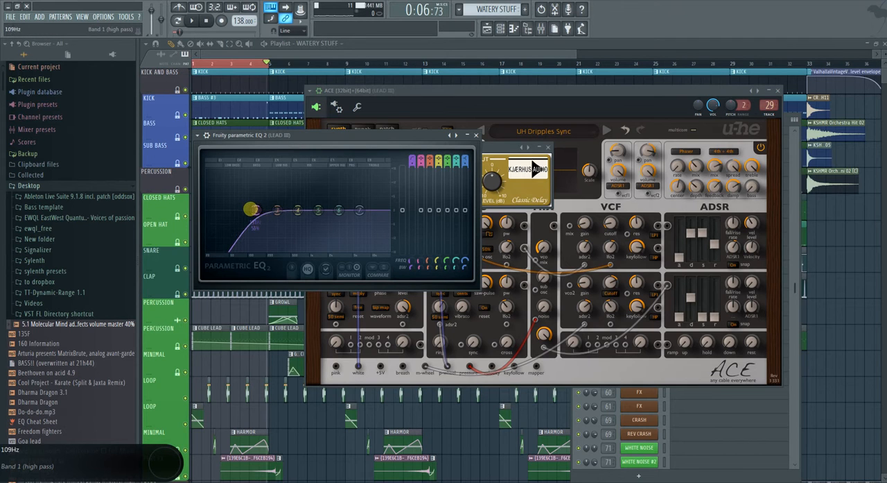
drag(359, 210, 371, 196)
Switch playback to pattern mode and move the ACE window aside to bring up the channel rack
key(space)
click(178, 21)
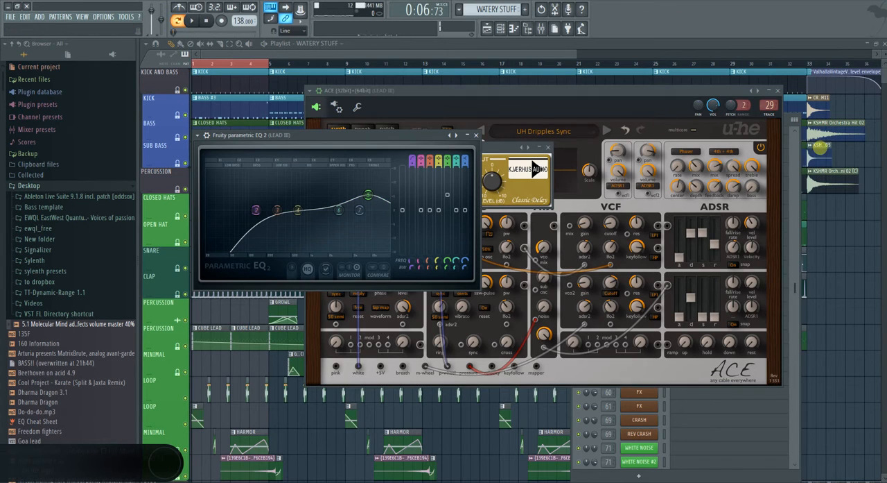
drag(683, 90, 487, 179)
click(736, 119)
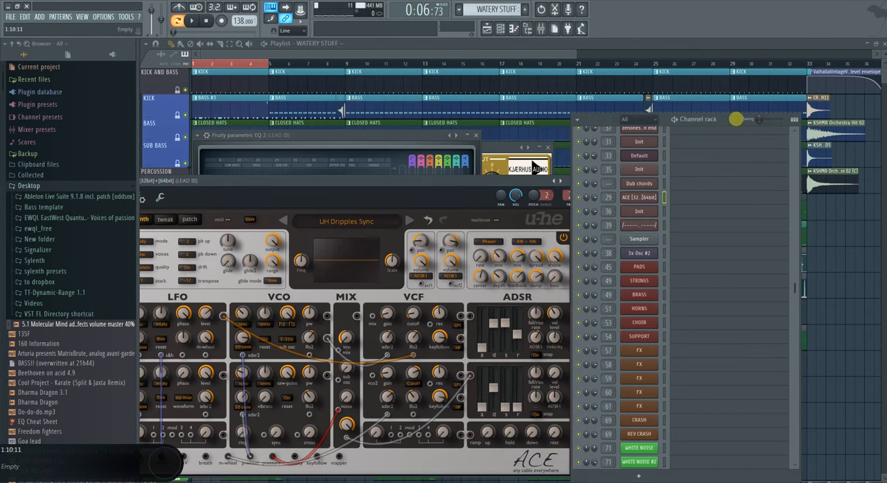
Enter a rhythm of six short F3 notes across the first two bars in the ACE channel's piano roll
right_click(626, 194)
click(683, 198)
click(171, 195)
click(290, 192)
click(318, 192)
click(403, 192)
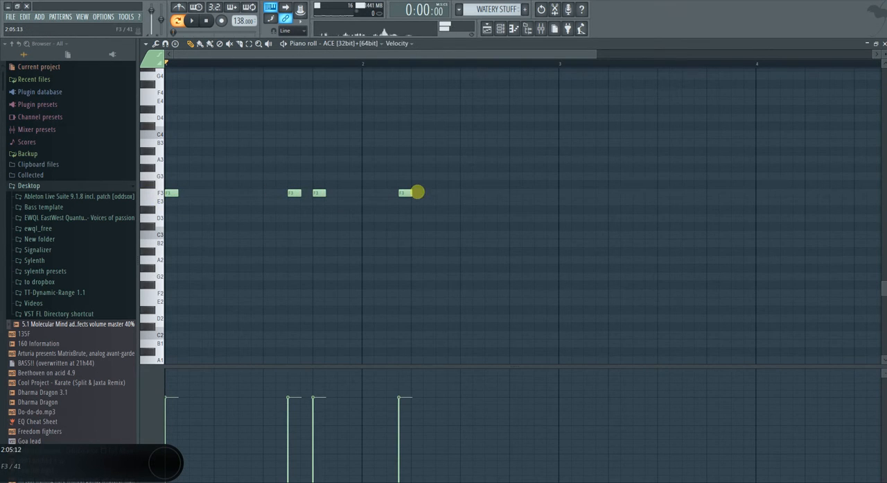
click(439, 192)
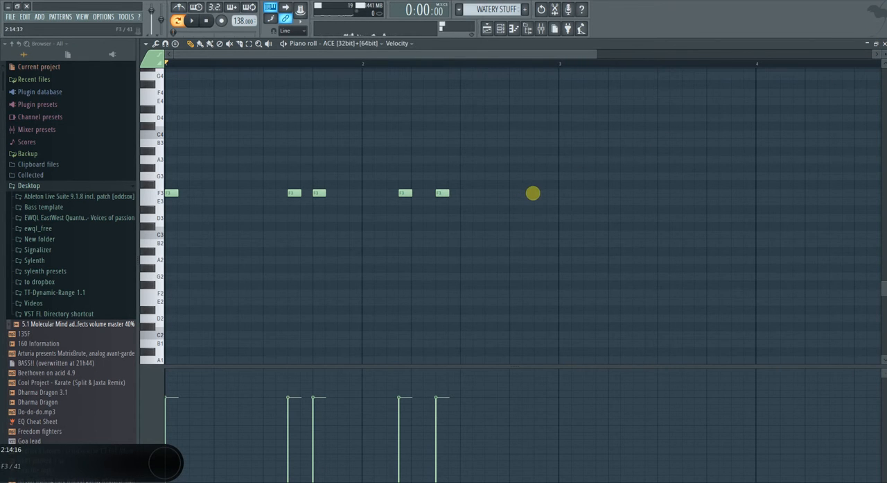
click(875, 43)
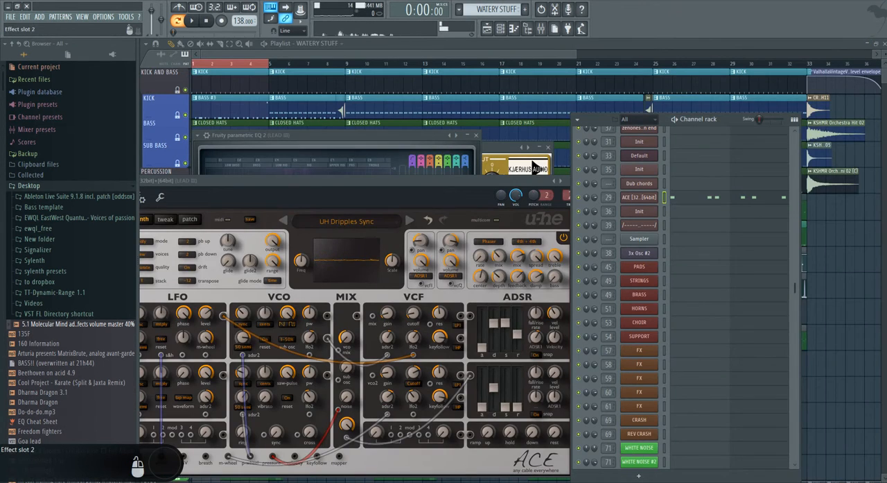
Move EQ band 5 to about 1465 Hz and reset the band
drag(368, 200, 321, 190)
right_click(321, 189)
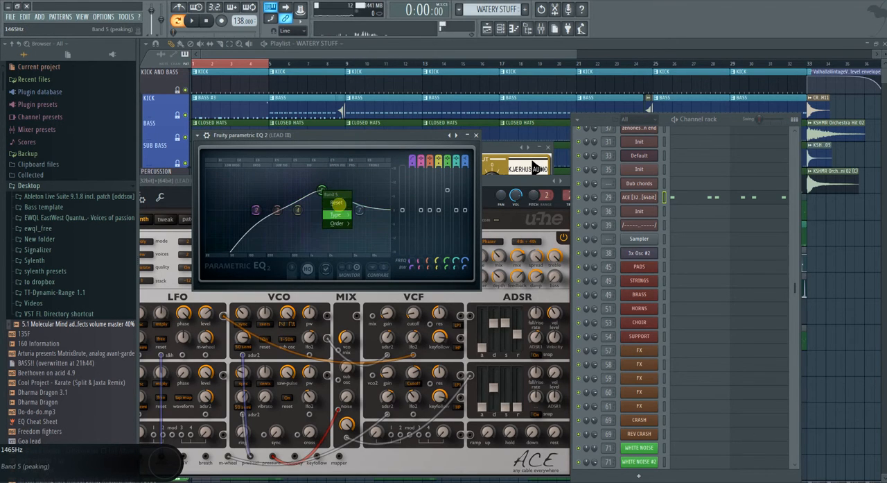
click(336, 202)
Boost the highs with EQ band 7 and cut band 4 by about 5.9 dB at 1328 Hz during pattern playback
drag(360, 210, 310, 196)
key(space)
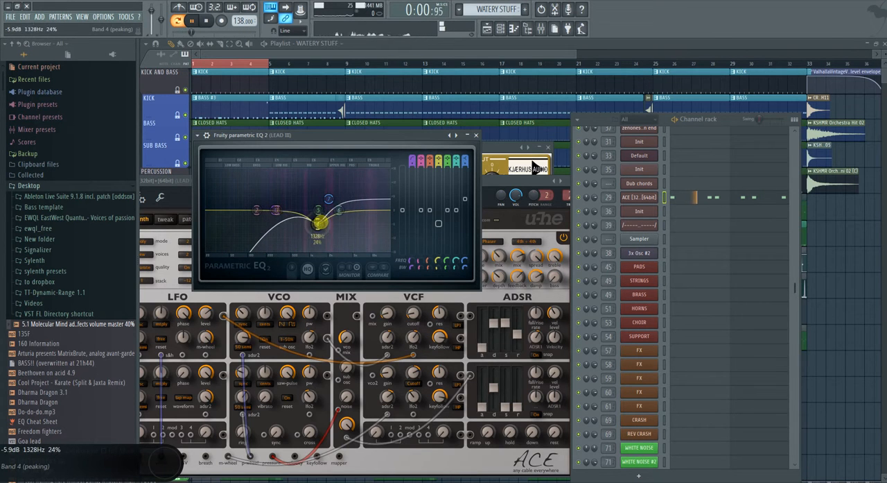
key(space)
Reopen the ACE synth from its channel and move its window fully into view
click(632, 196)
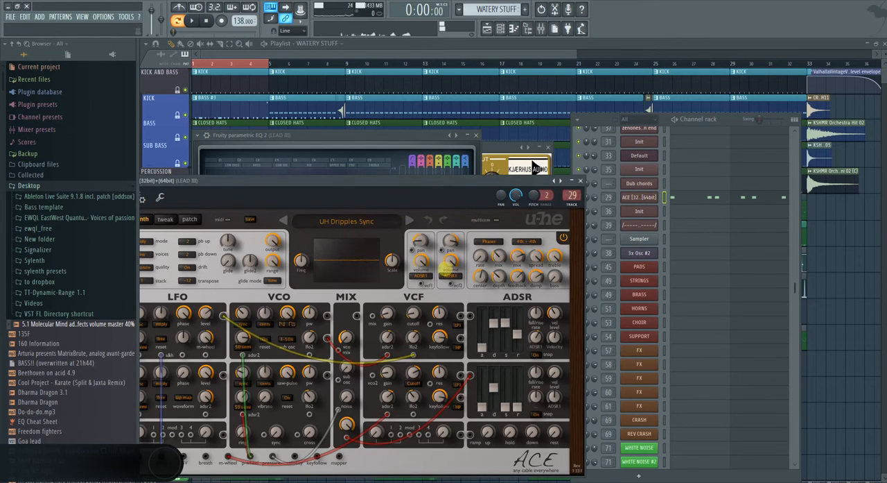
drag(363, 187, 441, 165)
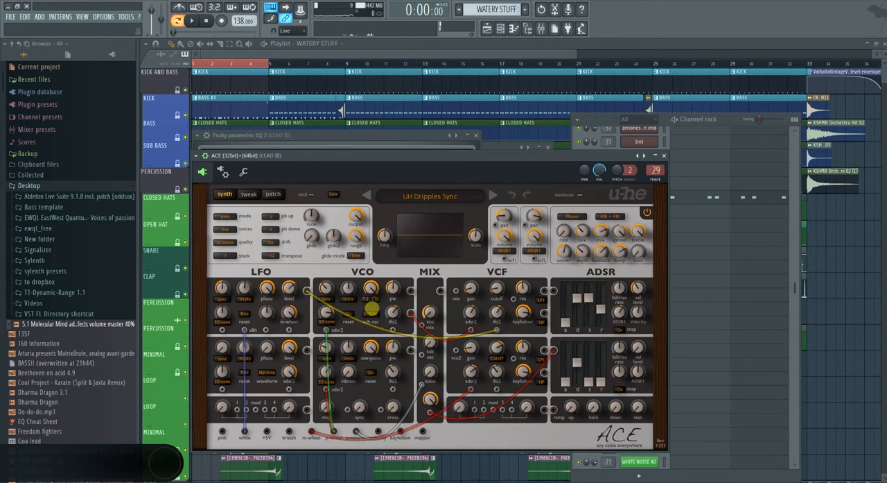
Try the VCO 1 waveform selector while playing a note, and set the ADSR 1 release to 22
click(372, 298)
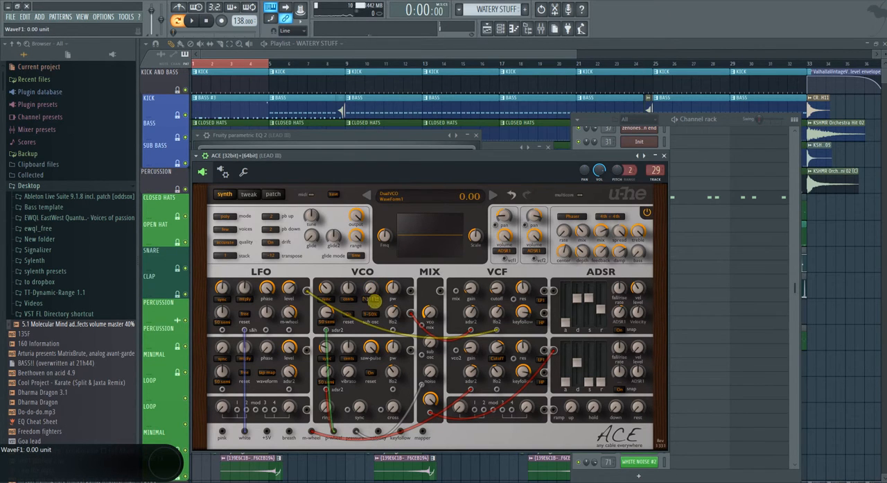
click(421, 157)
key(c)
click(374, 300)
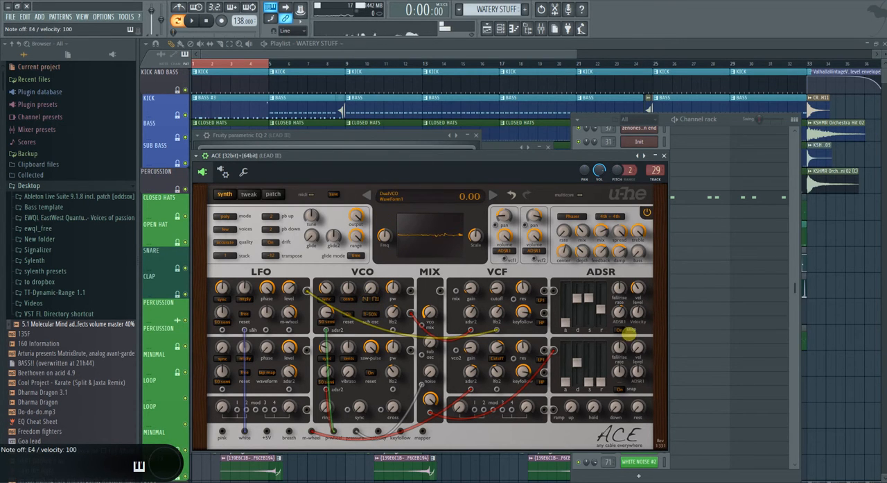
drag(604, 311, 604, 315)
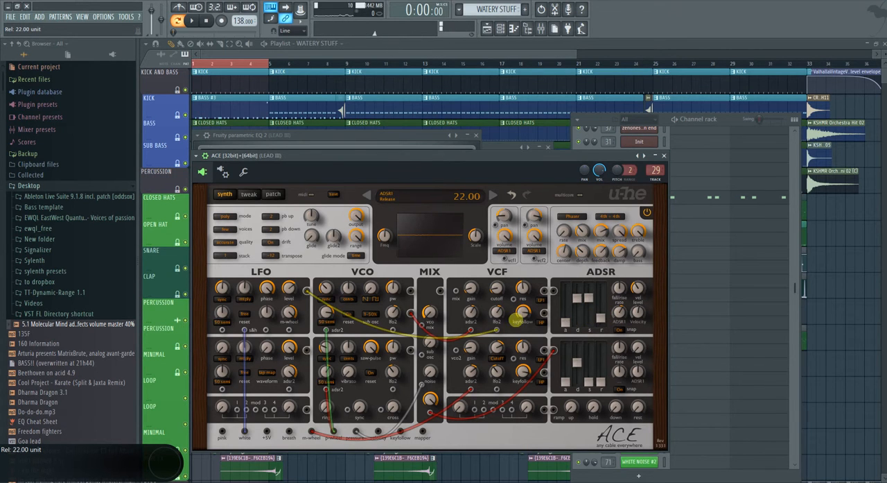
Look through ACE's tweak and patch pages and return to the synth page
click(249, 194)
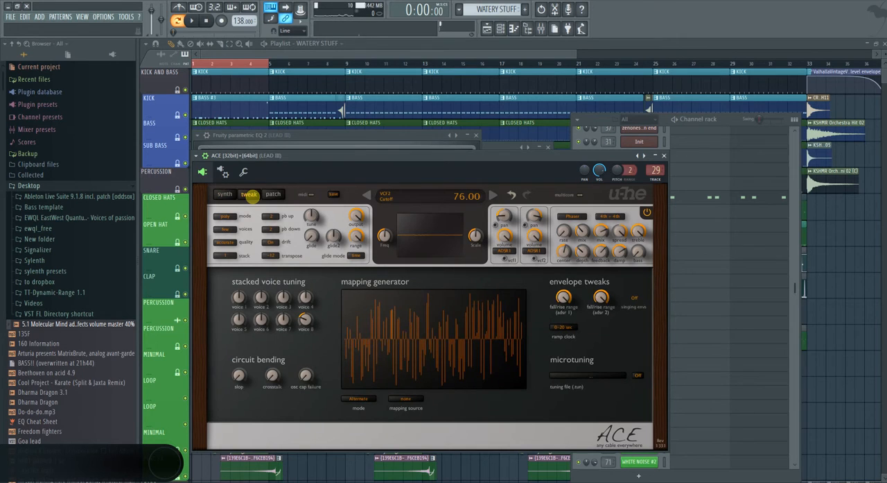
click(267, 194)
click(226, 193)
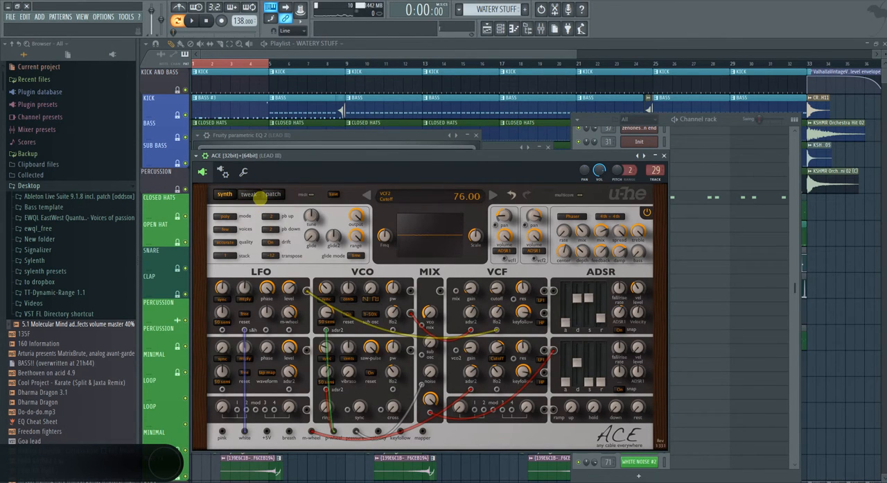
click(247, 195)
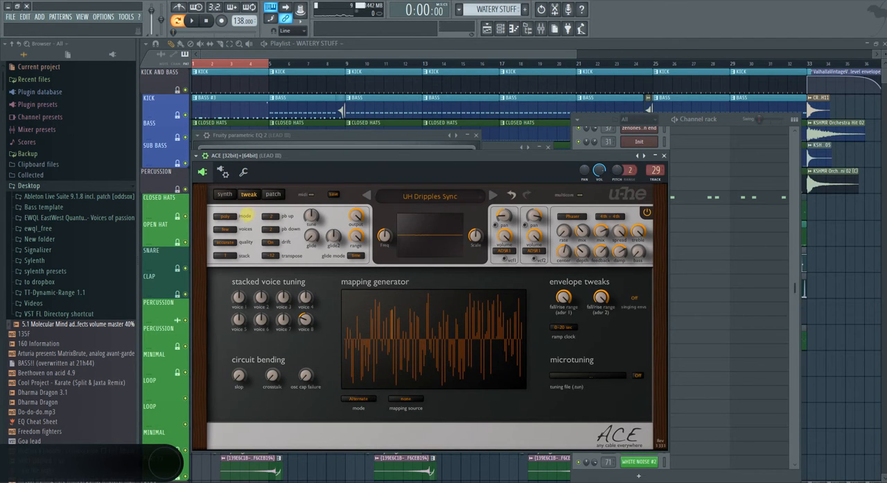
click(223, 194)
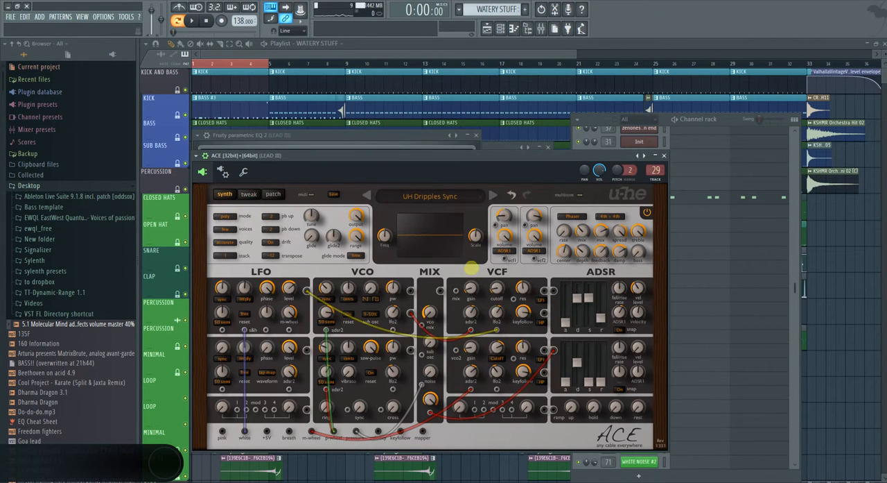
Patch white noise into the first voice mix's pan modulation, set the pan mod depth to 30, and play a note
drag(494, 226, 245, 430)
drag(504, 212, 506, 193)
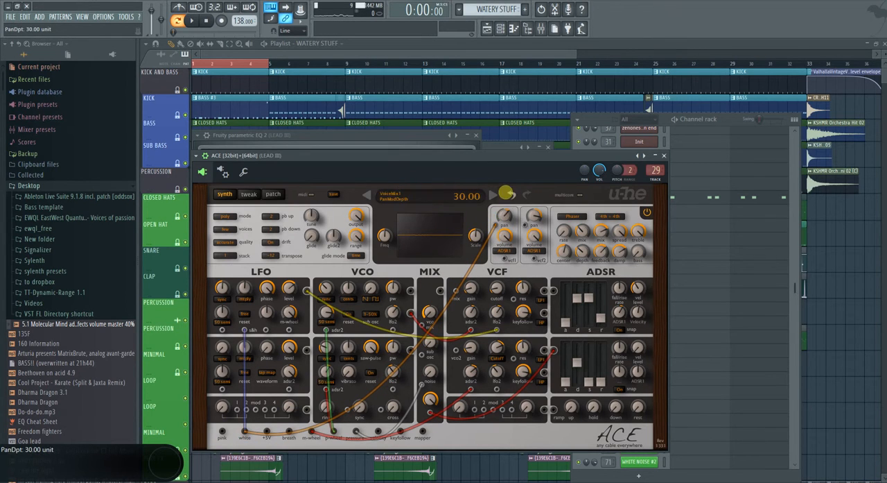
key(c)
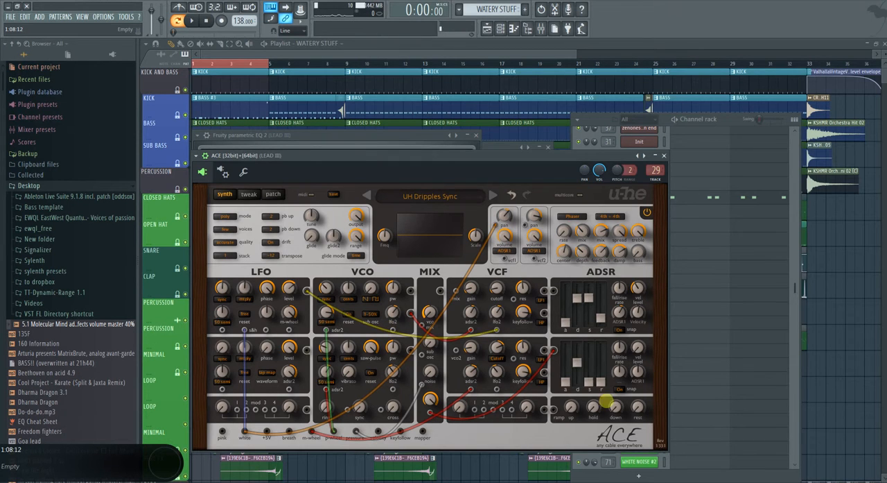
Set ACE's voices to many and the voice stack to 3, and play a D4 note to hear the result
click(801, 482)
click(802, 446)
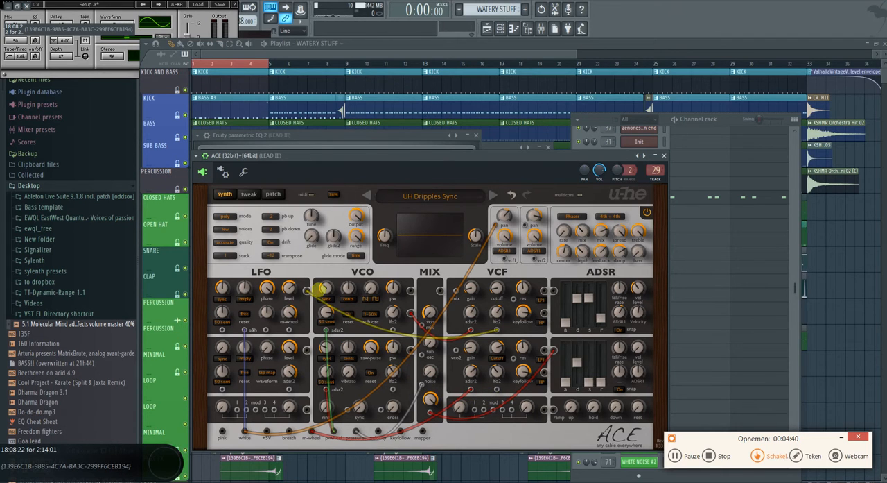
click(225, 234)
click(276, 244)
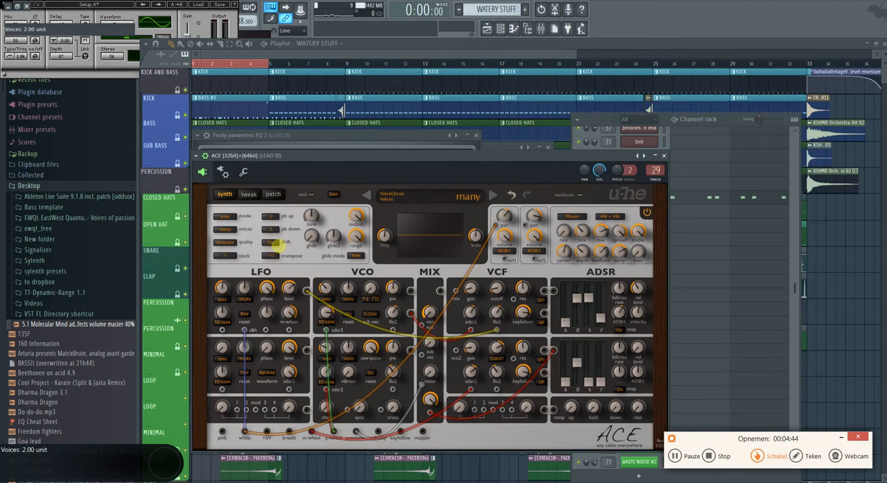
click(226, 257)
click(263, 284)
key(x)
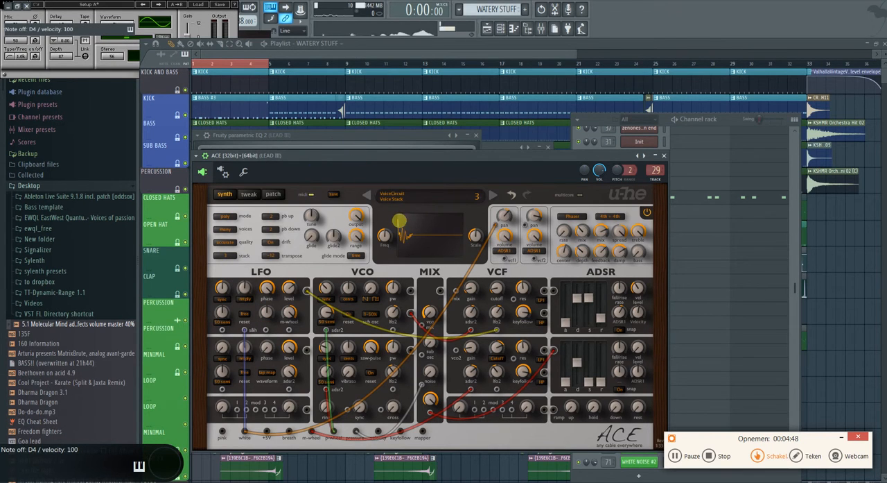
key(x)
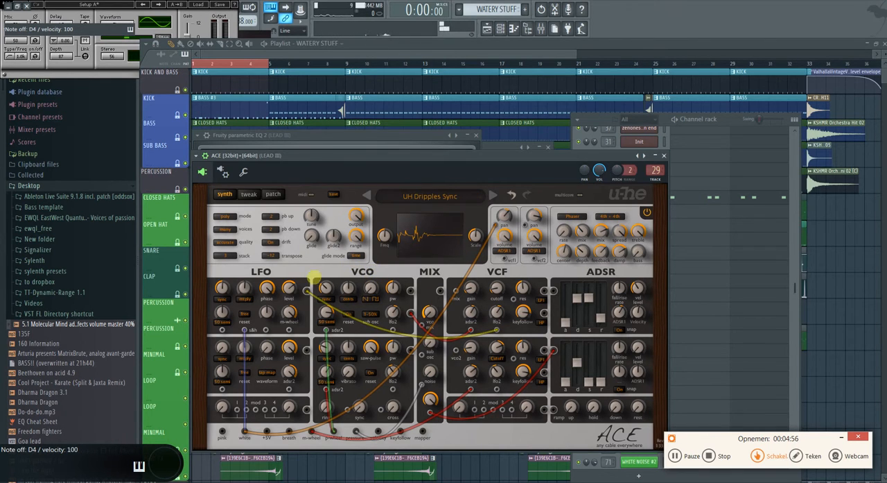
Solo the Arpeggiator I playlist track, place the WATERY STUFF pattern at bar 1, and loop bars 1 and 2
click(884, 133)
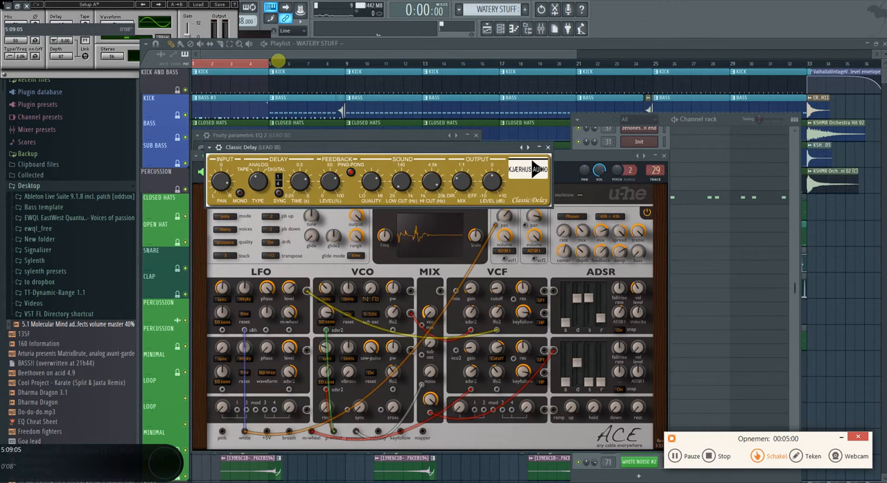
click(290, 55)
scroll(258, 444, down, 5)
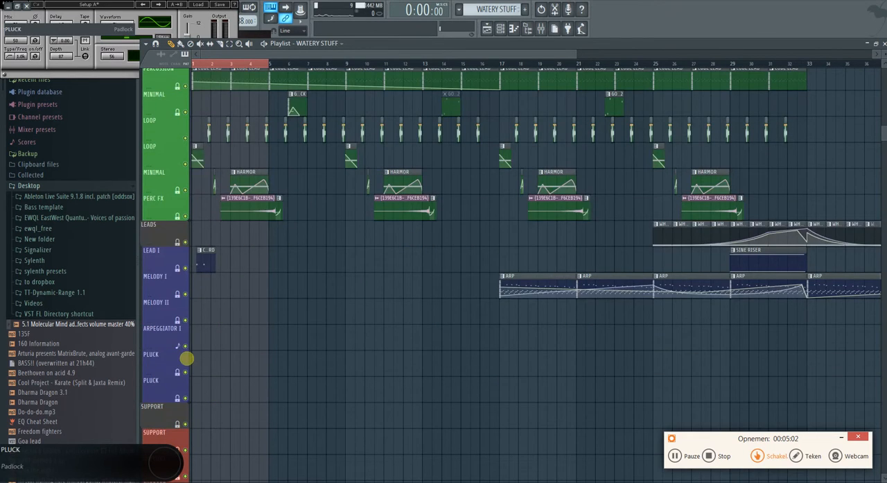
right_click(185, 345)
click(203, 344)
drag(211, 343, 201, 343)
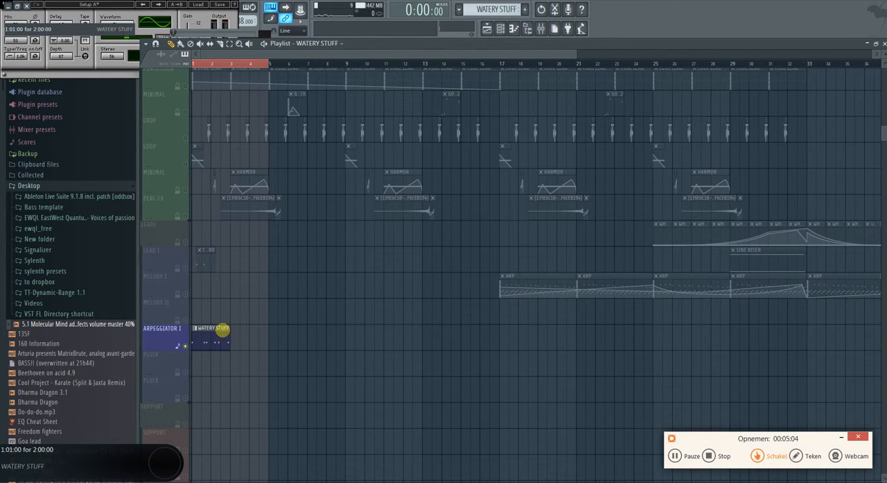
drag(230, 63, 192, 63)
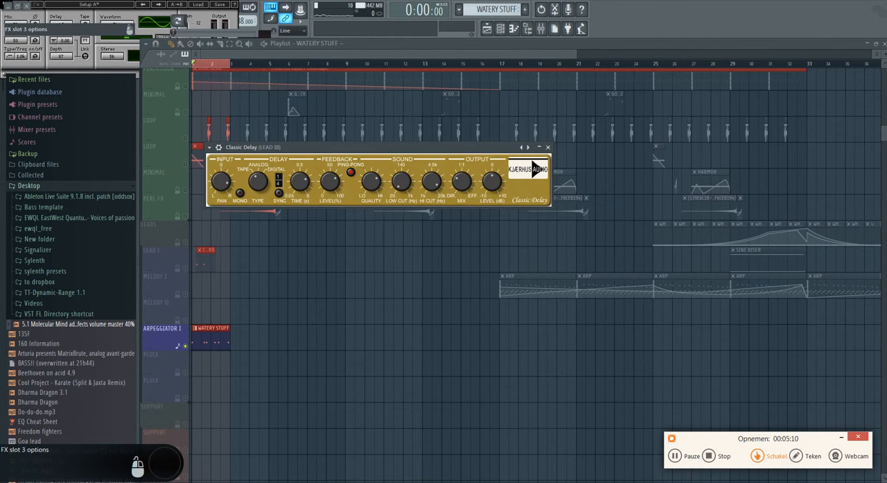
Set up ValhallaVintageVerb on LEAD III with mix 15.6%, predelay 3.23 ms, mode Bright Hall and color 1980s
drag(247, 236, 245, 328)
drag(252, 297, 252, 325)
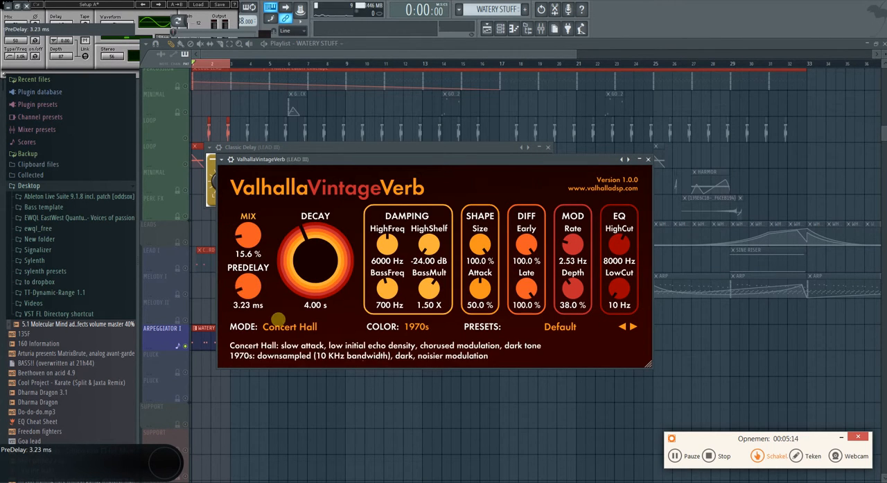
click(281, 324)
click(286, 351)
click(417, 326)
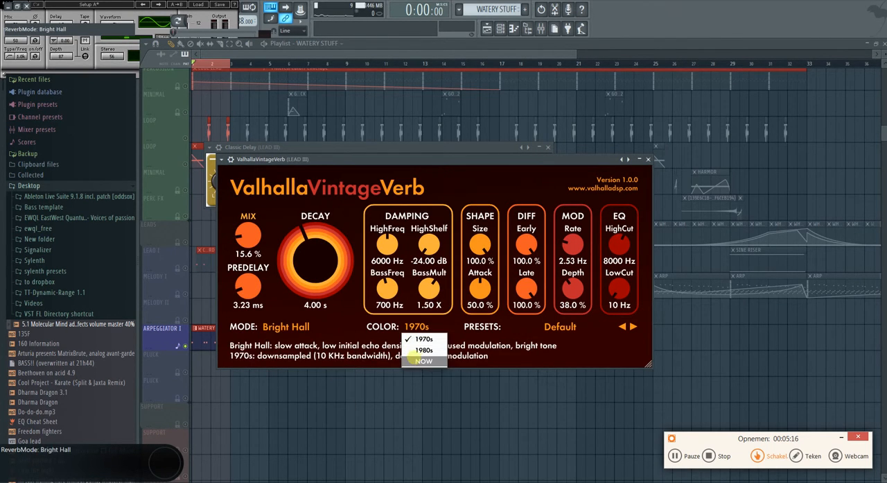
click(416, 349)
Set the reverb's high shelf to 0 dB, bass mult 0.32 X, high freq 10640 Hz, low cut 190 Hz, decay 1.04 s and mix 14.8%
drag(302, 265, 284, 295)
drag(427, 246, 447, 54)
drag(427, 291, 432, 336)
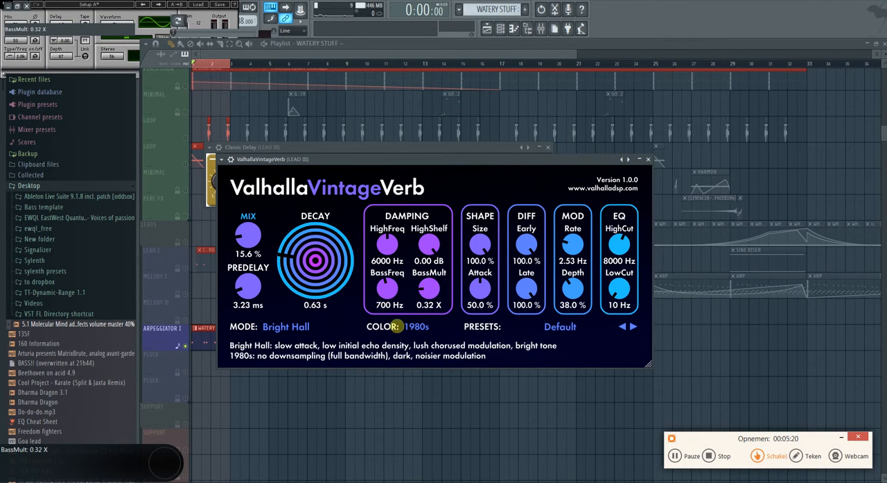
drag(389, 243, 393, 228)
drag(621, 283, 617, 272)
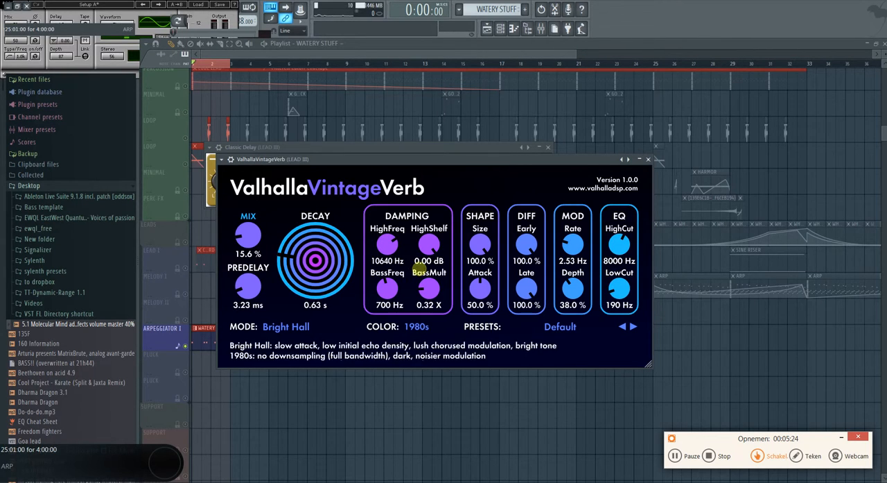
drag(275, 263, 292, 257)
drag(247, 236, 247, 240)
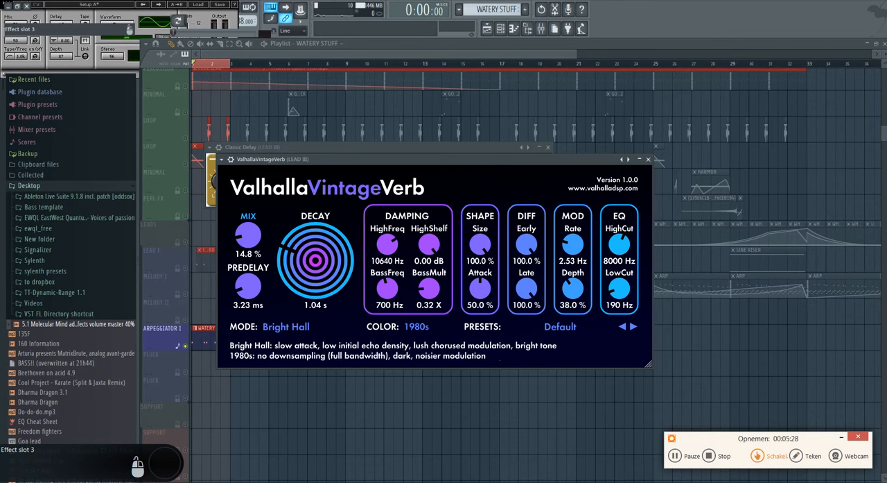
Tweak the Classic Delay's time on LEAD III and create an automation clip for that parameter
click(277, 147)
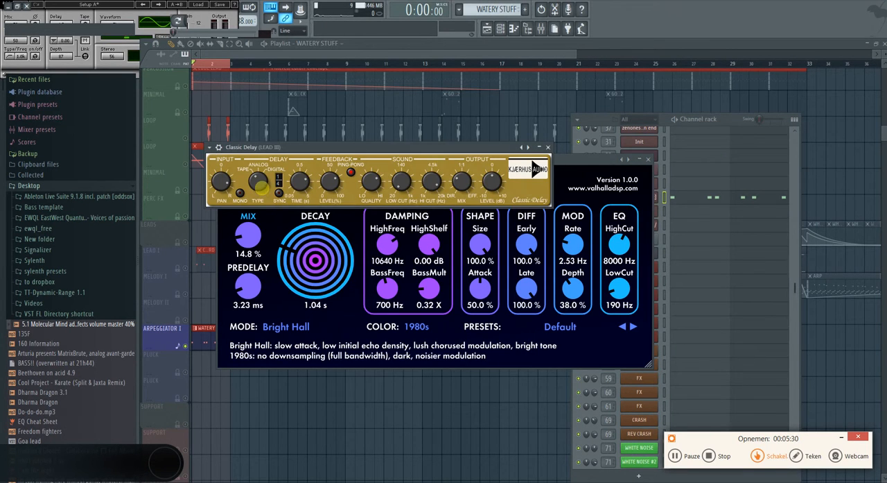
drag(299, 183, 298, 201)
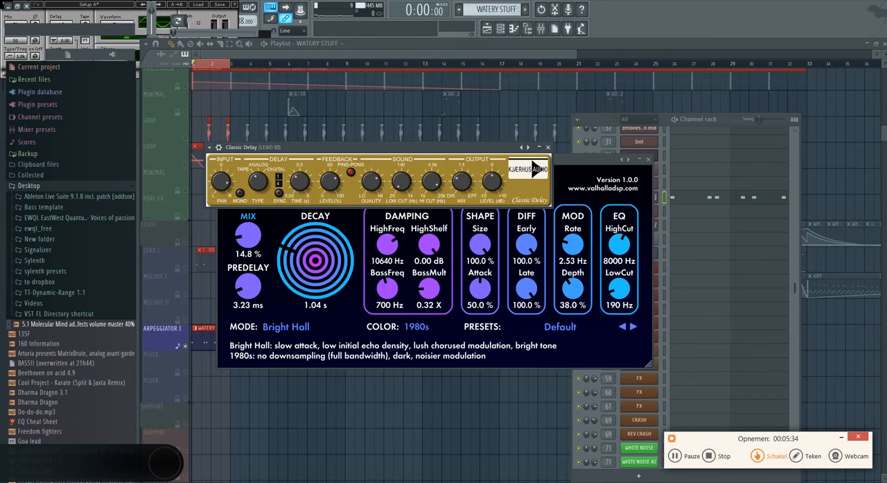
click(102, 16)
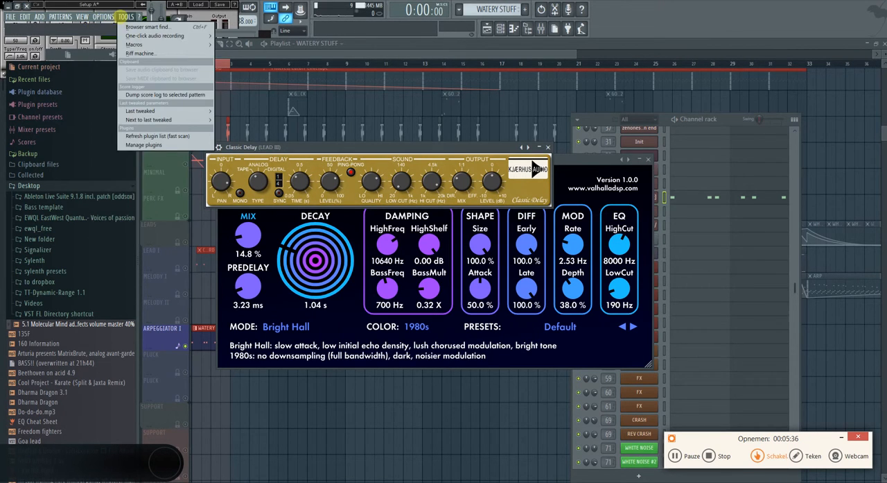
mouse_move(125, 16)
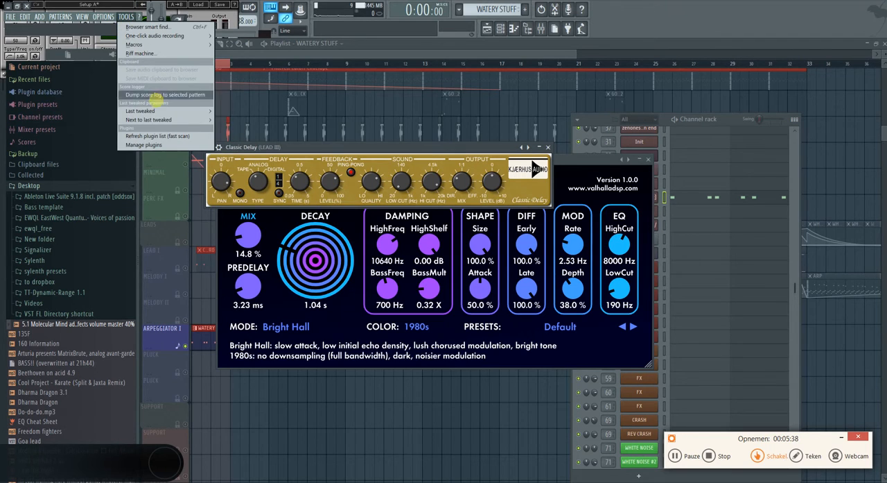
mouse_move(166, 111)
click(248, 164)
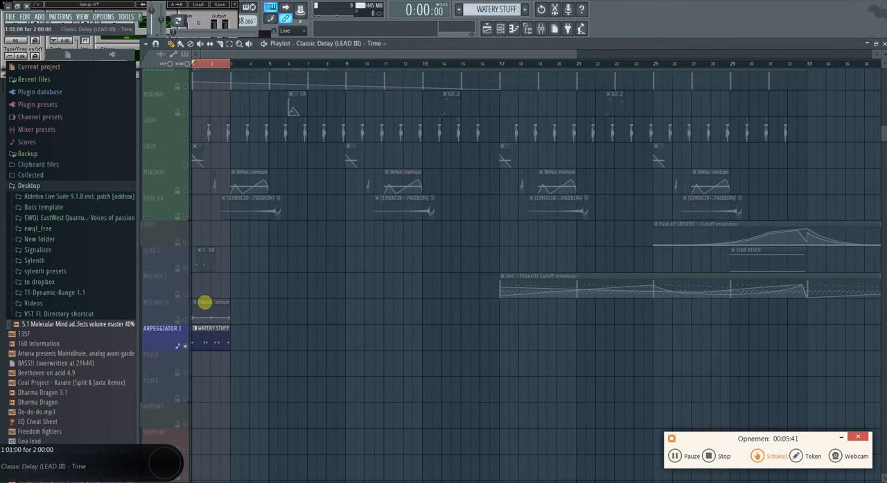
Move the delay time automation clip onto the Arpeggiator I track, shape it to rise and fall, and play the loop
drag(205, 301, 198, 336)
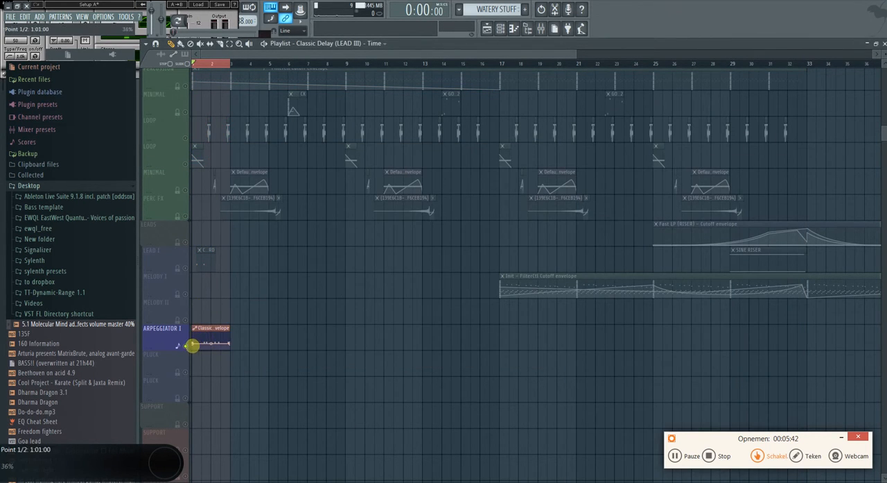
key(space)
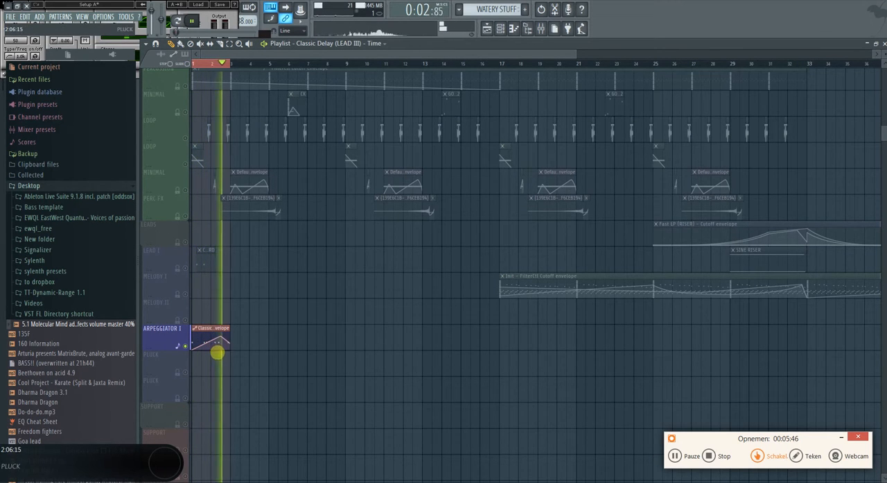
key(space)
Set the Classic Delay's sync to 1/16 and its type to Tape while auditioning the loop
click(886, 124)
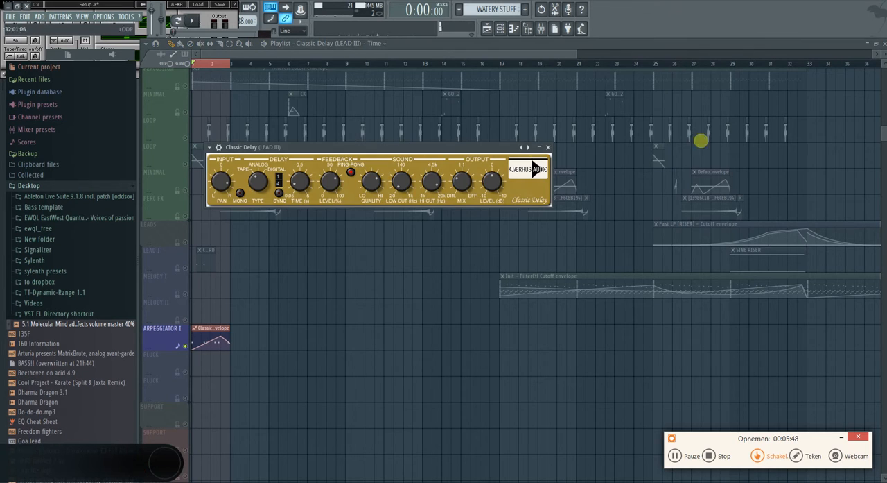
mouse_move(402, 172)
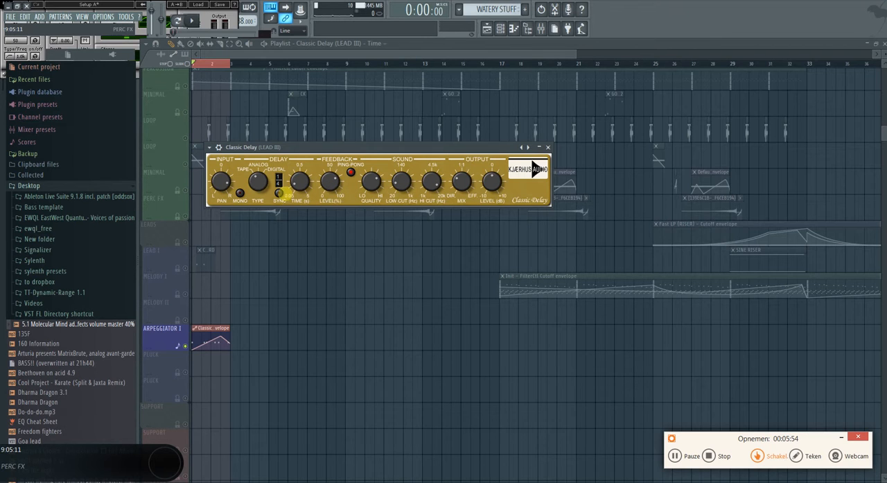
key(space)
key(space)
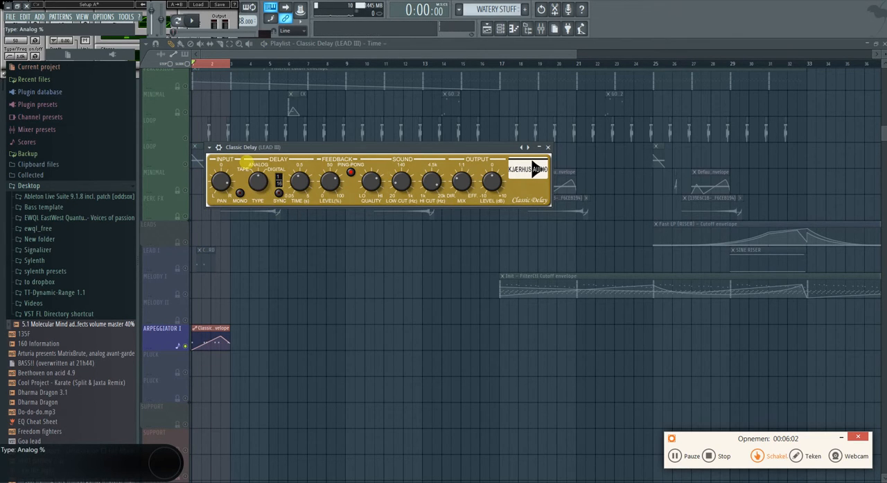
key(space)
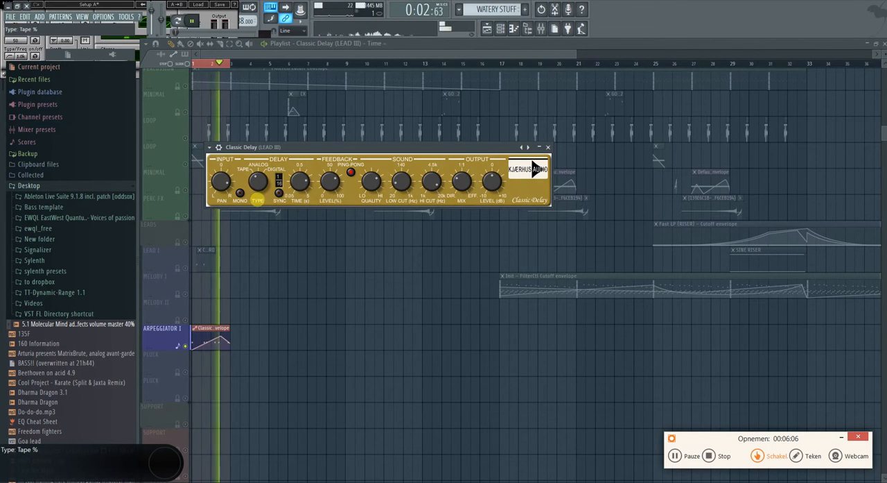
drag(223, 181, 224, 186)
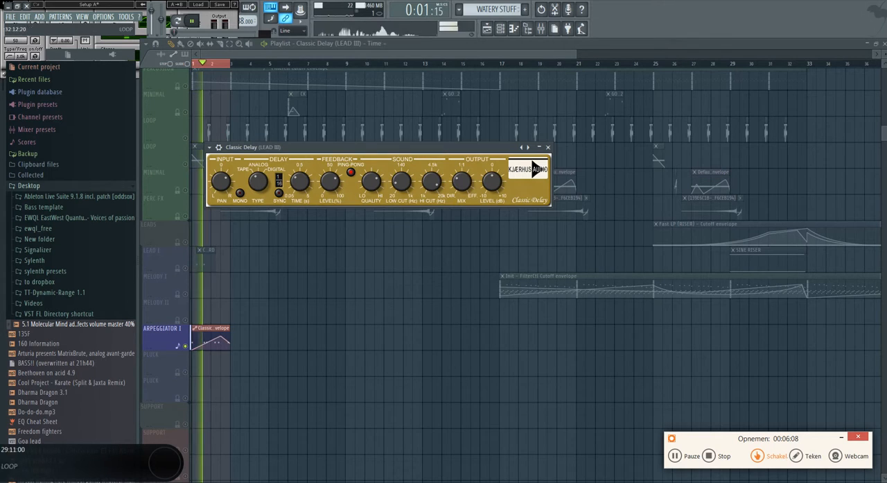
key(space)
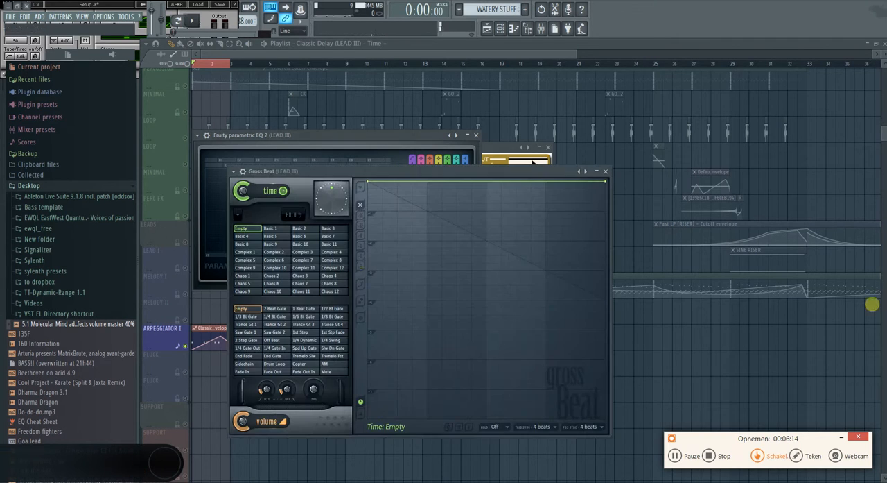
Try Gross Beat's 1/4 Bt Gate volume preset on LEAD III during playback, and switch to 1/3 Bt Gate
click(275, 316)
key(space)
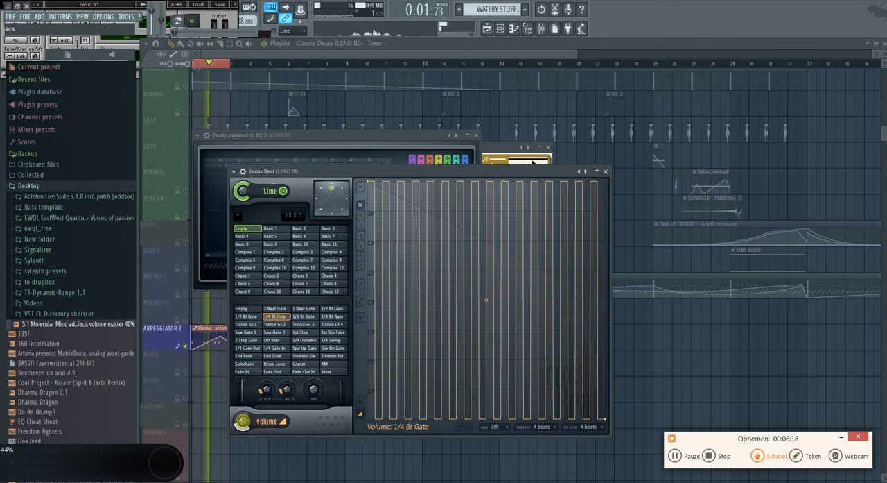
click(245, 316)
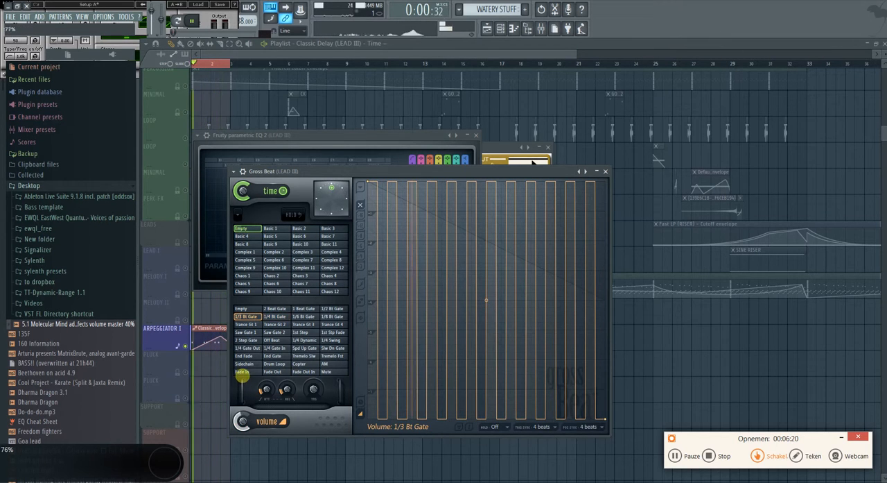
Create an automation clip for Gross Beat's volume mix and stop playback
right_click(244, 421)
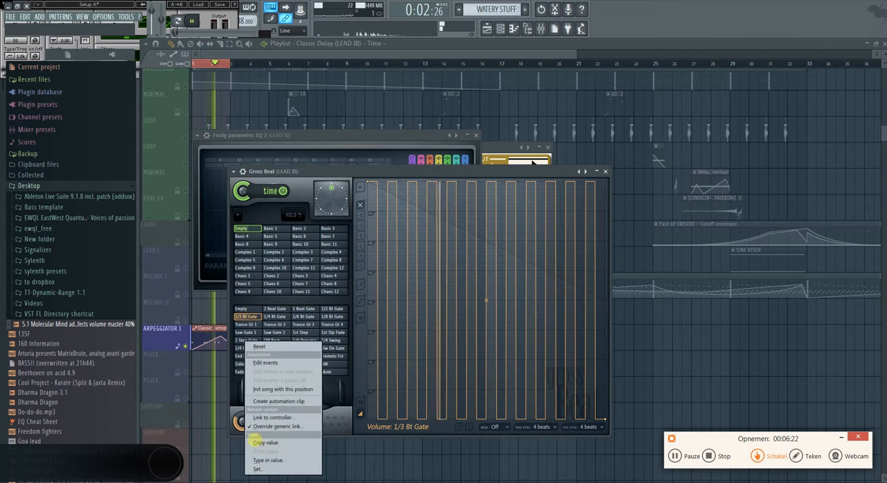
click(274, 401)
click(212, 452)
key(space)
Place the Gross Beat automation clip on the Pluck track below Arpeggiator I, enable that track, and extend the loop over bars 1 to 4
drag(208, 453, 111, 200)
drag(268, 63, 72, 81)
click(290, 192)
click(183, 206)
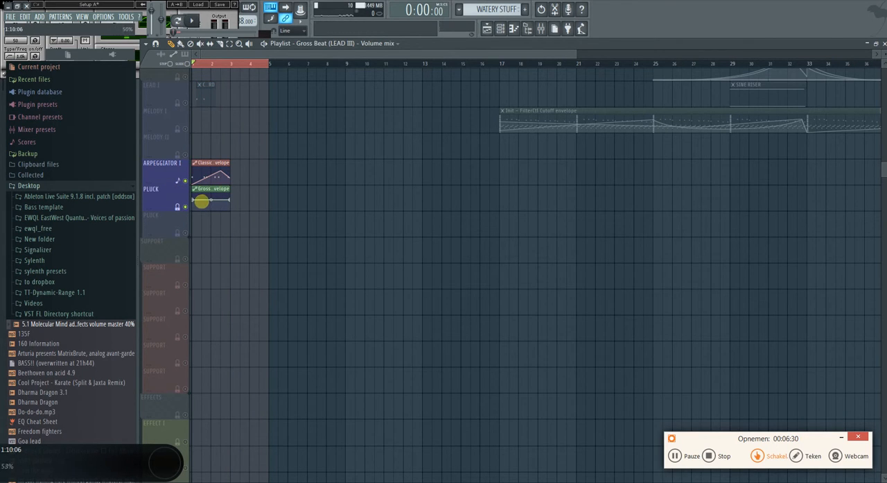
Lengthen the Gross Beat envelope to four bars, shape it to rise from zero to a mid-clip peak and fall back, and play it
drag(195, 199, 196, 234)
drag(226, 188, 269, 207)
right_click(268, 208)
key(space)
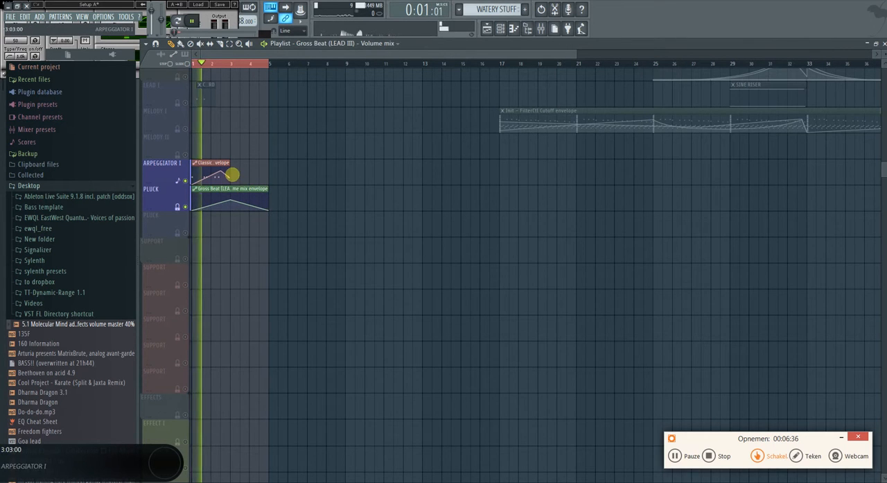
Lengthen the Classic Delay time clip to four bars, stretch its rise and fall across them, and focus the playlist on pattern clips
drag(231, 172, 298, 176)
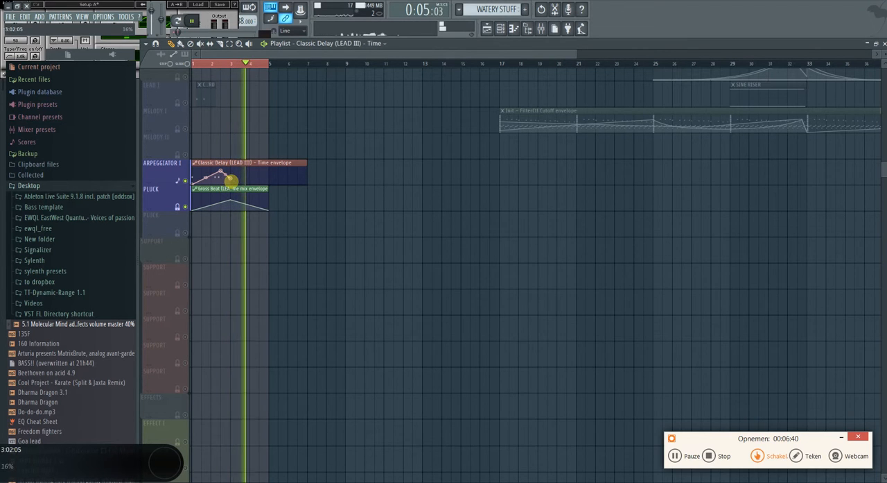
drag(221, 171, 261, 195)
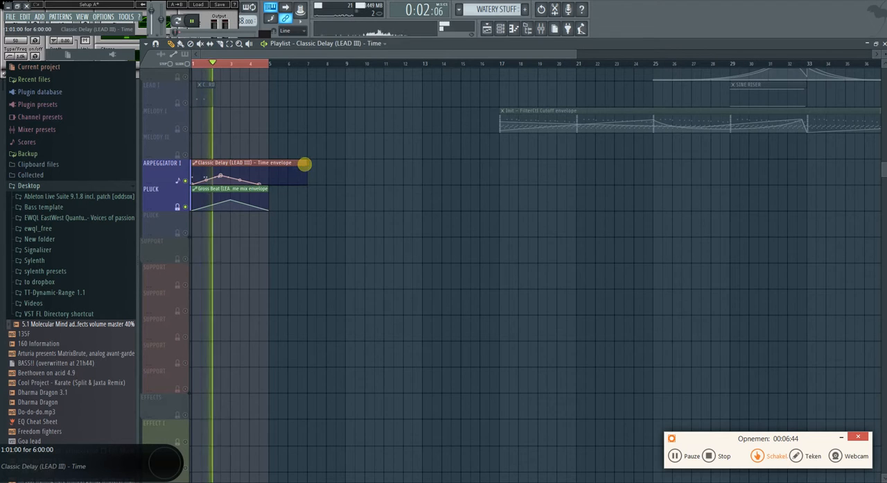
drag(305, 165, 262, 169)
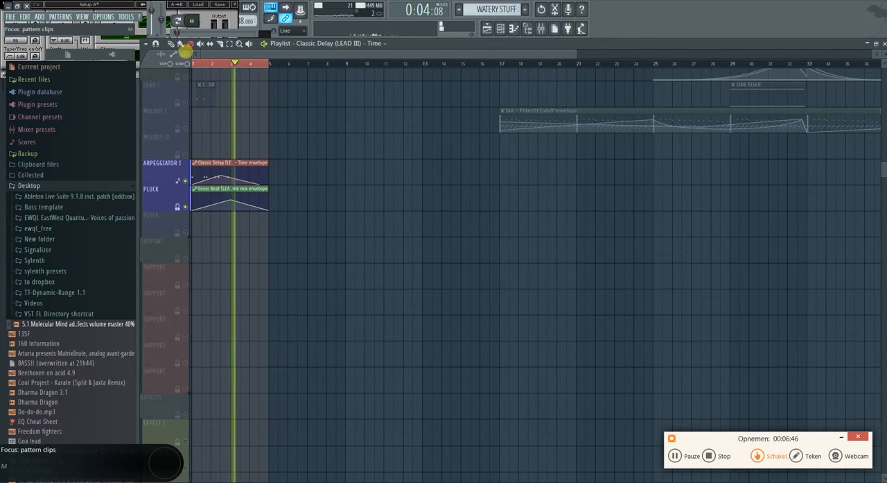
click(184, 53)
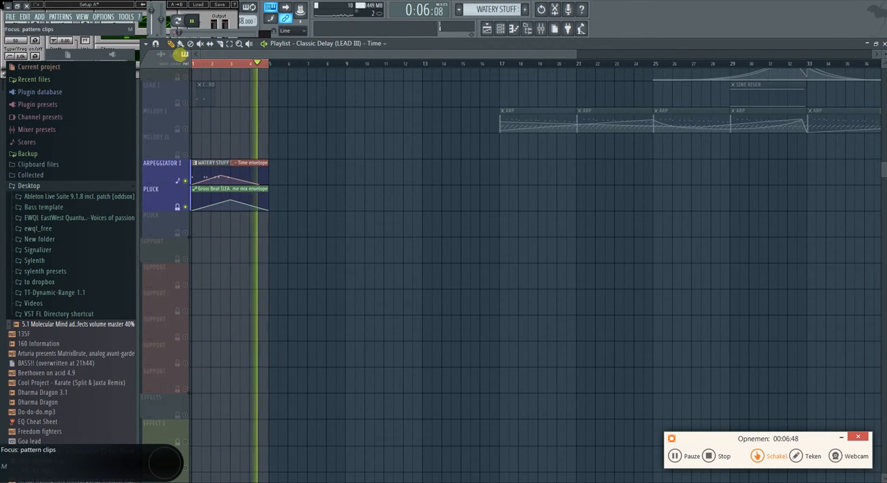
In the WATERY STUFF pattern, remove the doubled F3 note, move another into late bar 3 and add an F3 in late bar 4
double_click(220, 167)
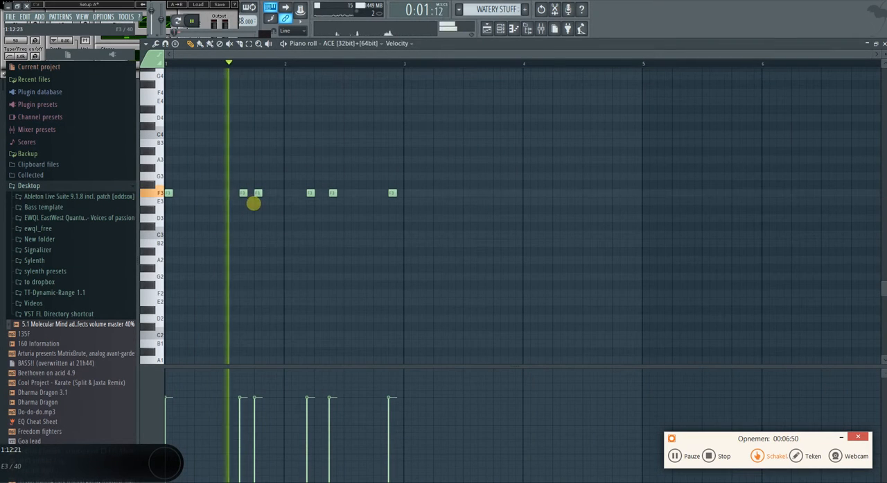
right_click(258, 193)
drag(333, 193, 481, 194)
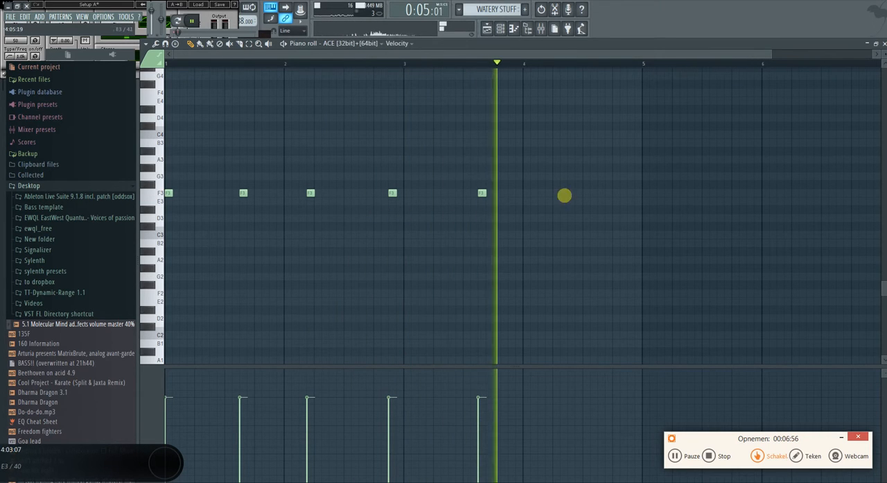
click(609, 186)
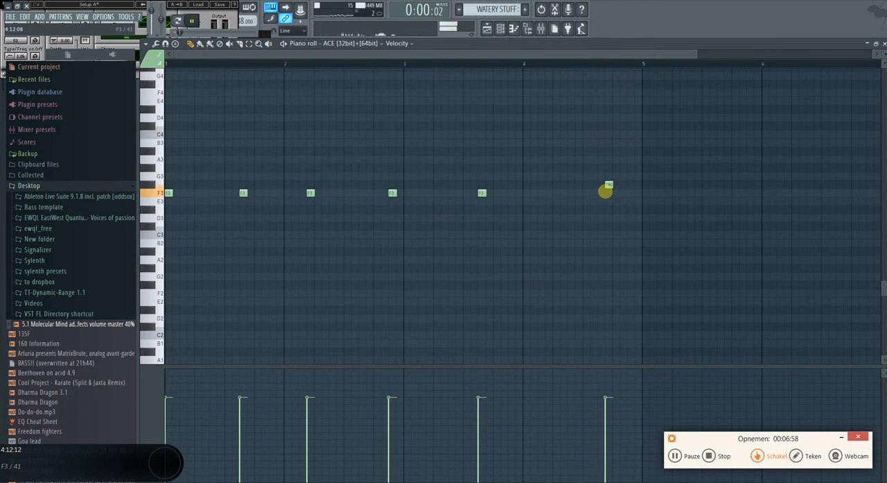
drag(608, 185, 608, 193)
key(space)
click(877, 43)
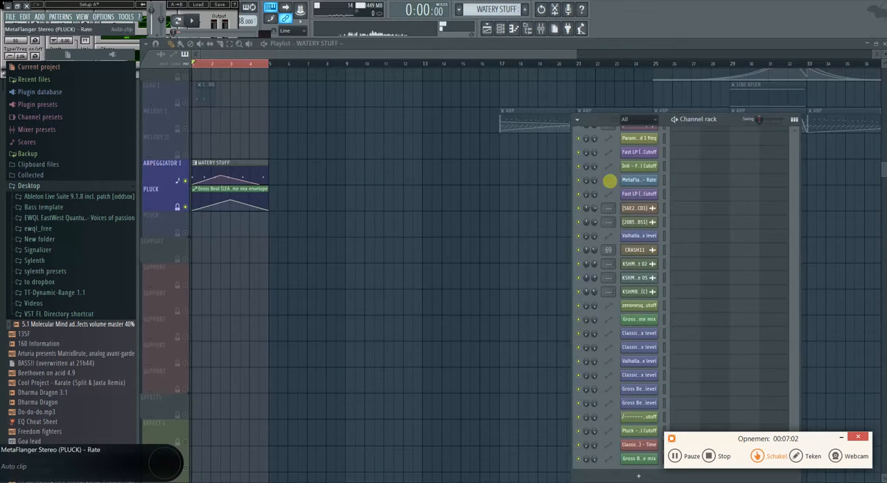
Record the pattern's output with Edison on LEAD III and place the recorded audio at bar 1 of the Melody I track
scroll(644, 276, up, 7)
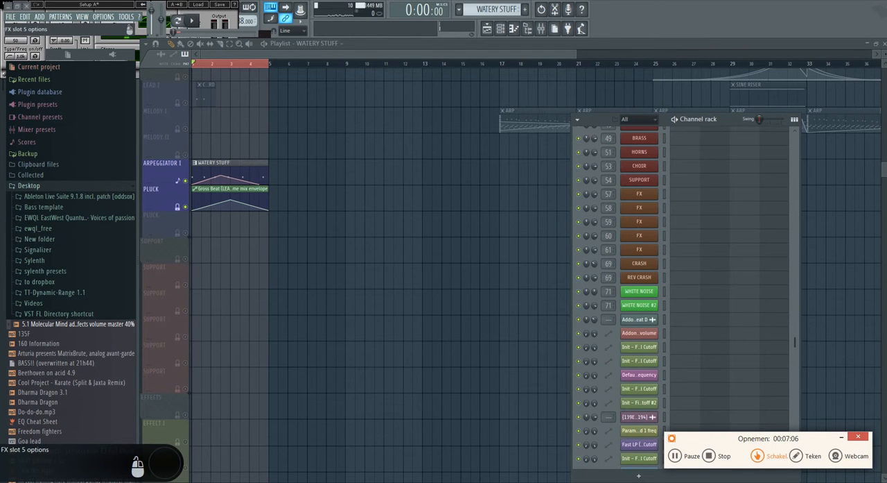
drag(234, 88, 335, 264)
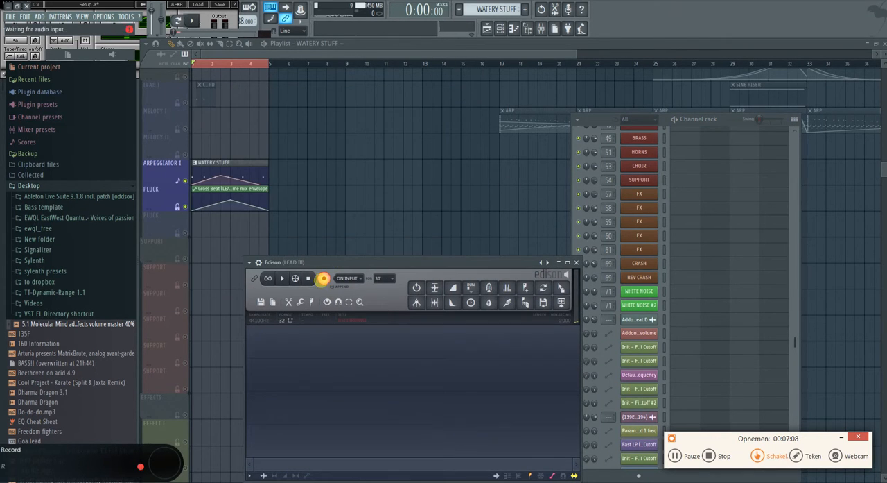
click(191, 22)
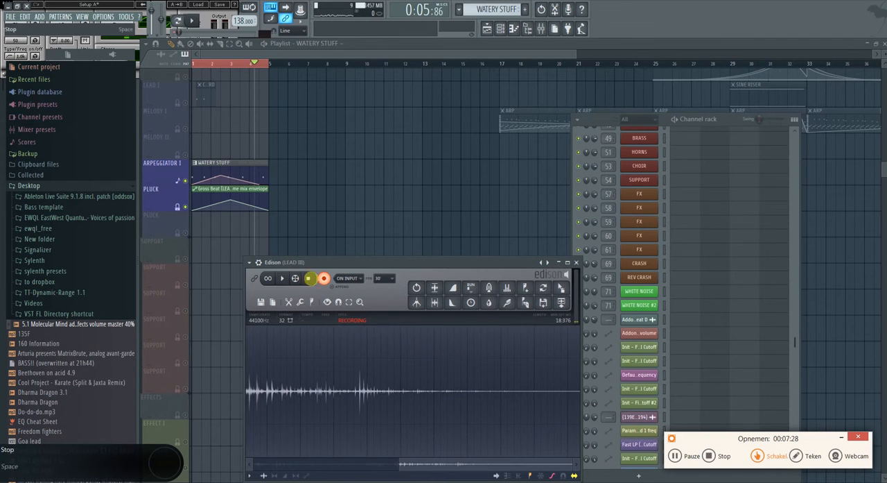
drag(560, 288, 203, 124)
Move the Melody II copy of the recording to the first Support track, solo that track and play it
click(184, 130)
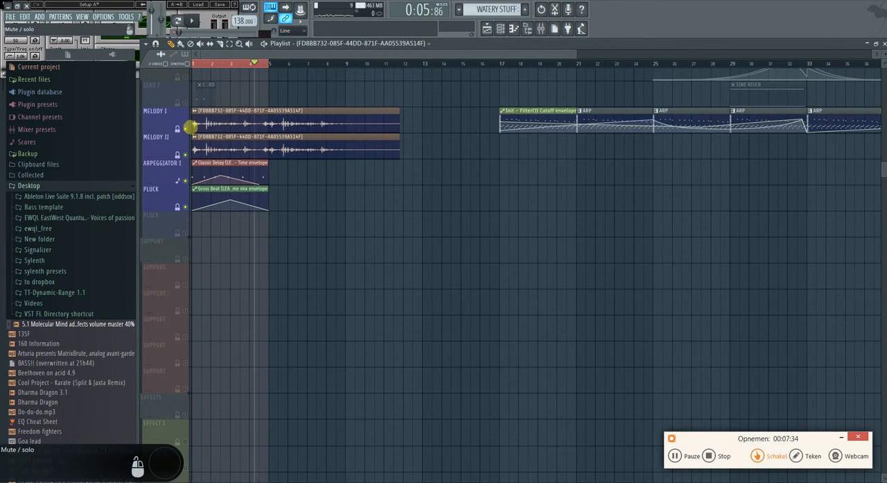
click(184, 129)
drag(199, 145, 181, 262)
ctrl+click(184, 259)
key(space)
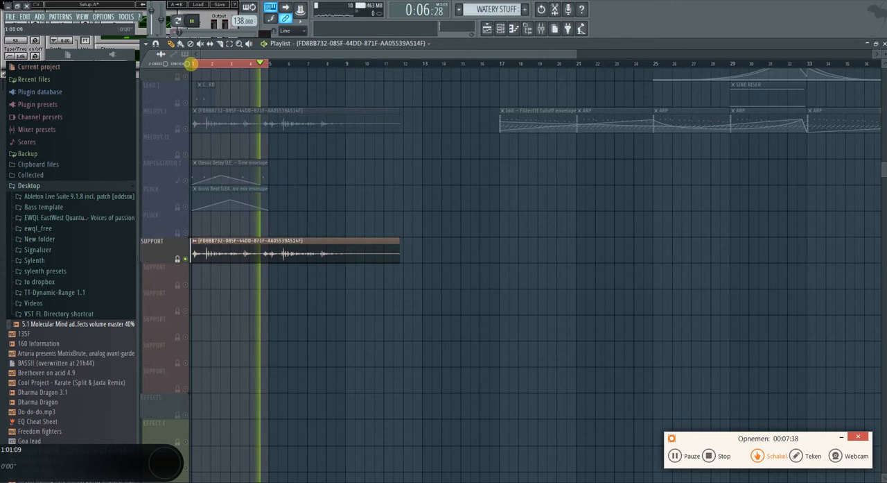
Clear the playlist's loop selection over bars 1 to 4 and stop playback
right_click(193, 64)
scroll(254, 271, up, 4)
scroll(249, 261, down, 4)
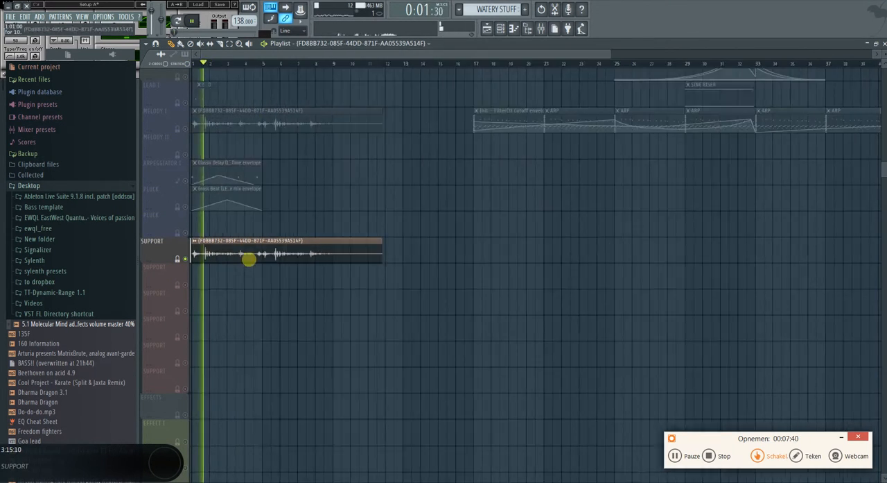
key(space)
Copy the recording from the first Support track to the third Support track and solo the third one
scroll(206, 256, up, 2)
drag(206, 256, 196, 313)
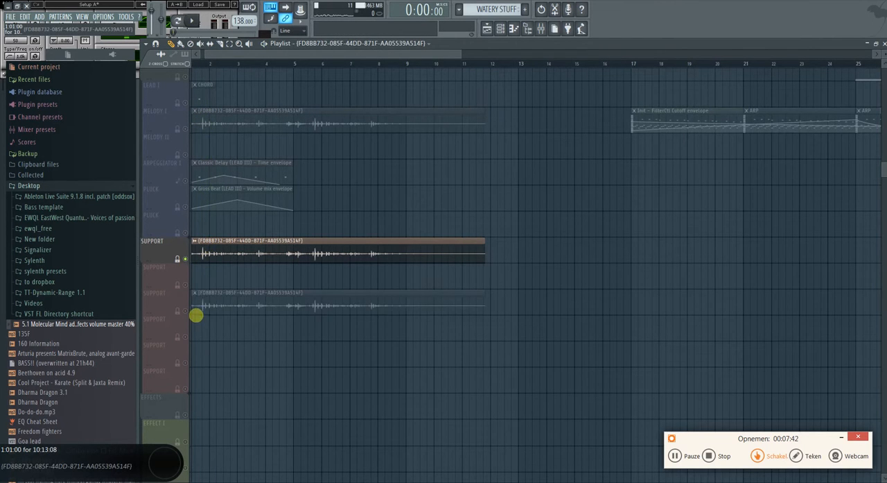
click(186, 285)
click(185, 311)
right_click(185, 257)
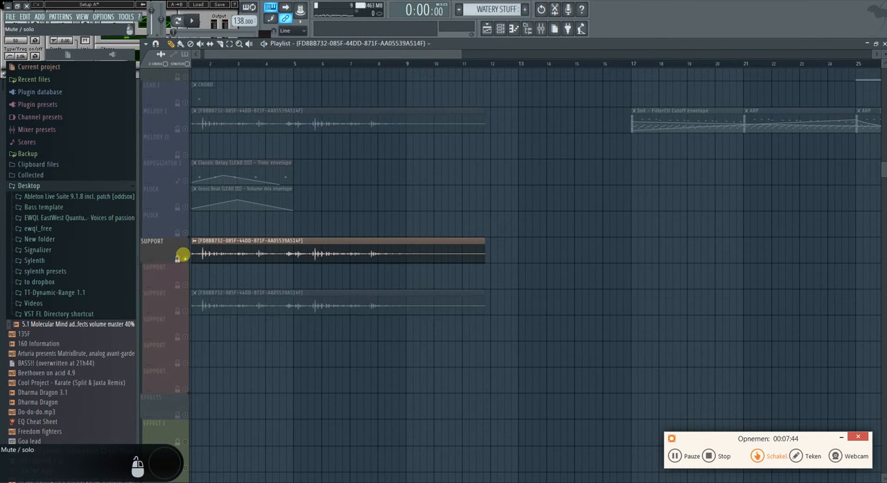
right_click(186, 308)
Make the copied clip on the third Support track unique
scroll(191, 316, up, 2)
drag(246, 57, 180, 73)
click(196, 293)
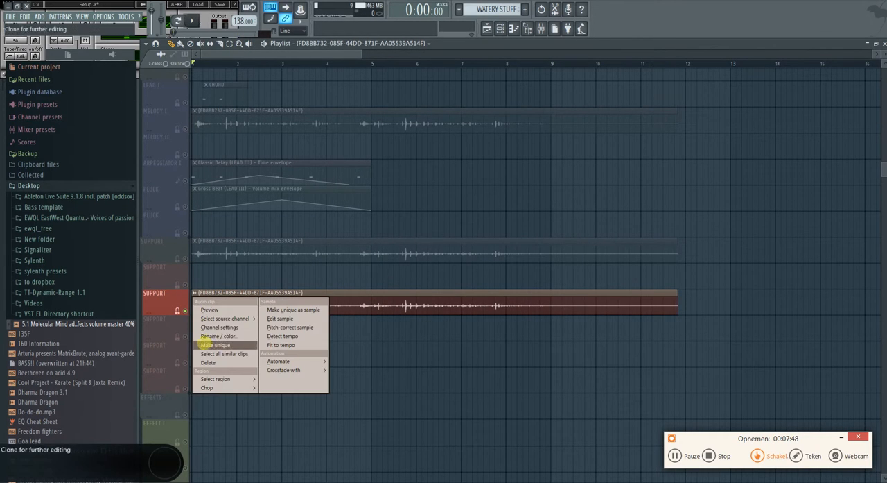
click(207, 345)
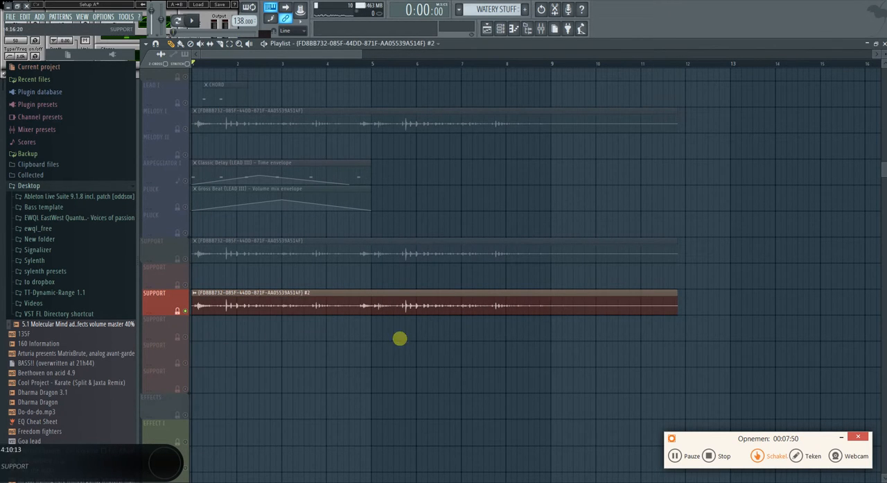
Trim the unique clip to its opening hit within bar 1 and turn that part into its own unique sample
drag(667, 305, 242, 310)
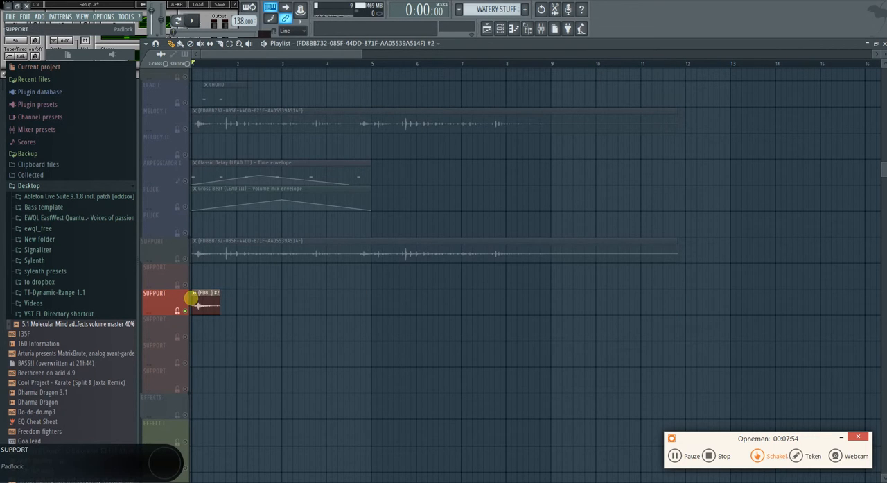
click(194, 294)
click(341, 313)
click(518, 275)
click(806, 267)
Open the Part_1 sample in Edison and fade out its tail from 0:769 to 1:123
double_click(211, 298)
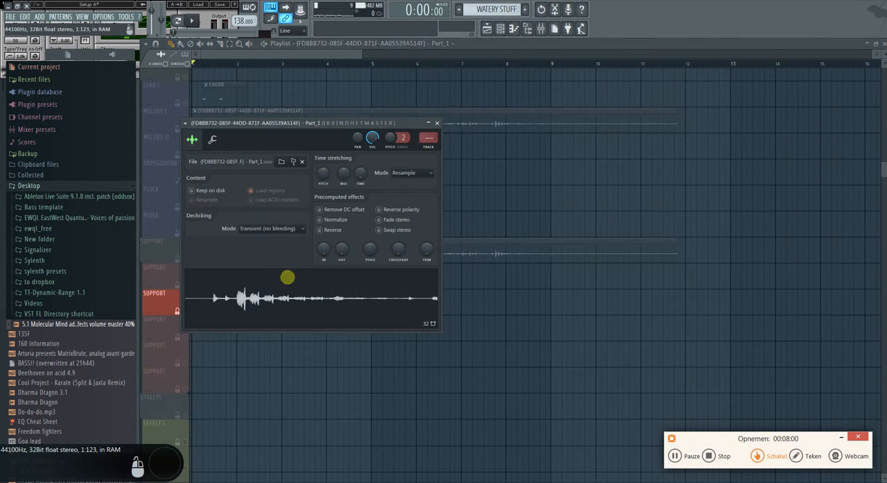
right_click(276, 294)
click(307, 318)
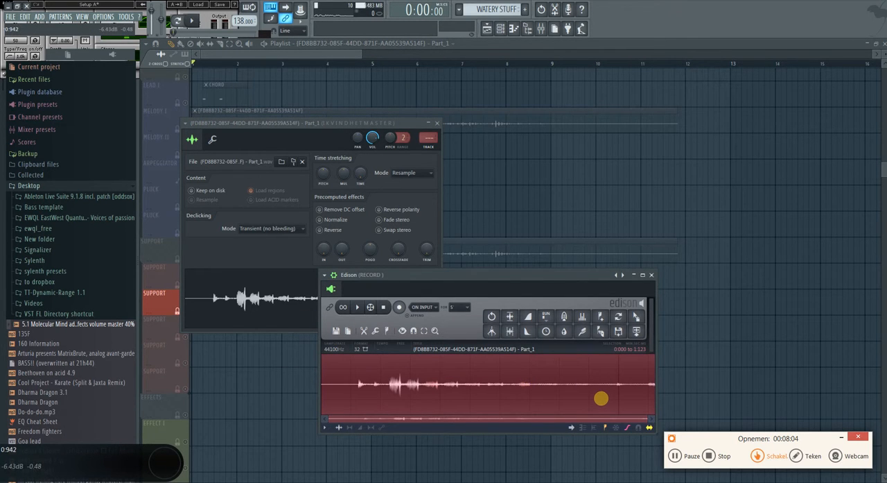
key(ctrl+z)
key(ctrl+z)
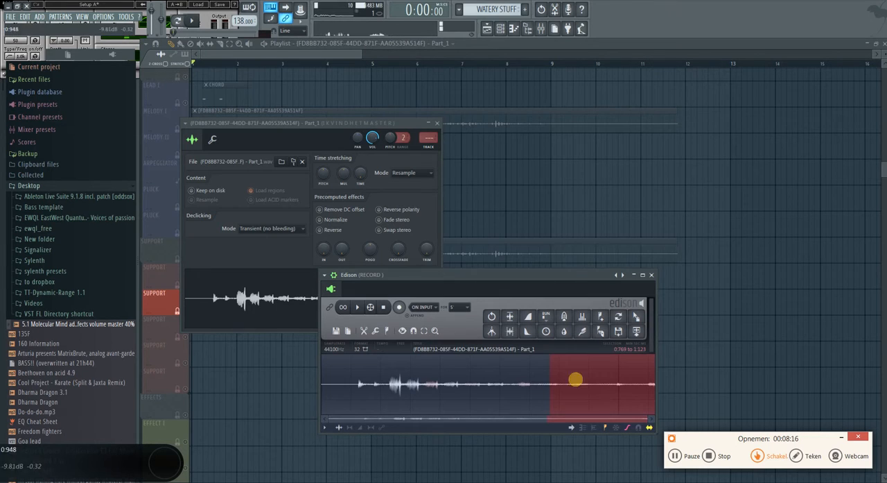
right_click(374, 346)
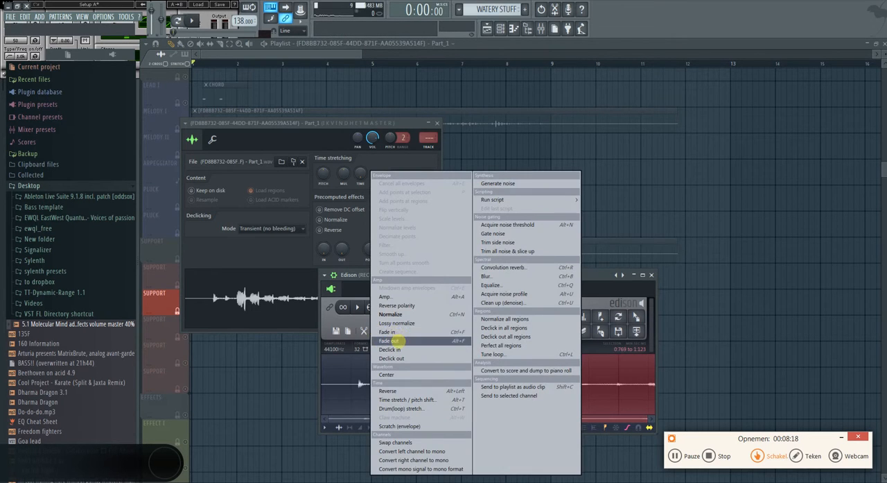
click(399, 344)
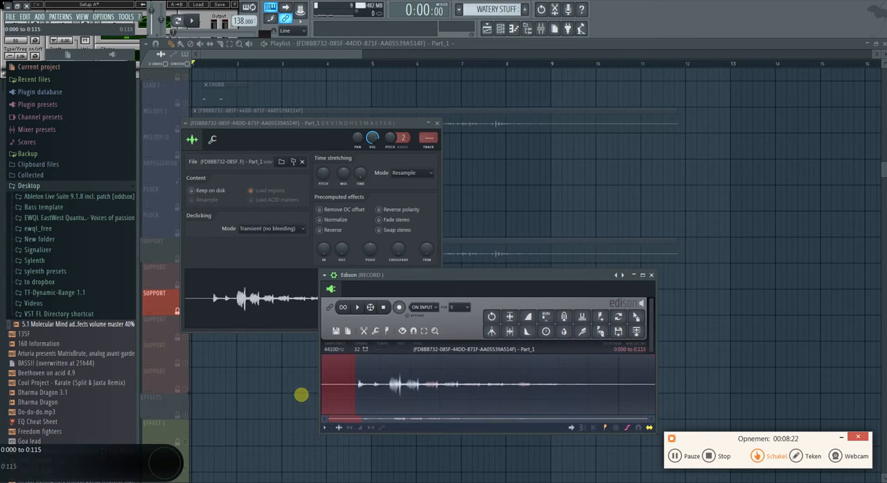
Delete the silent opening from 0:000 to 0:115, load the edited audio back into the sample channel and close Edison
key(Delete)
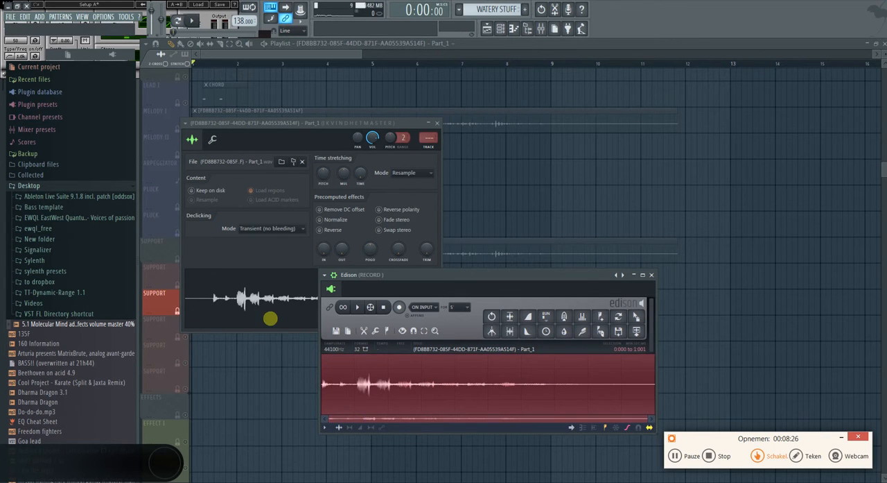
drag(636, 316, 279, 290)
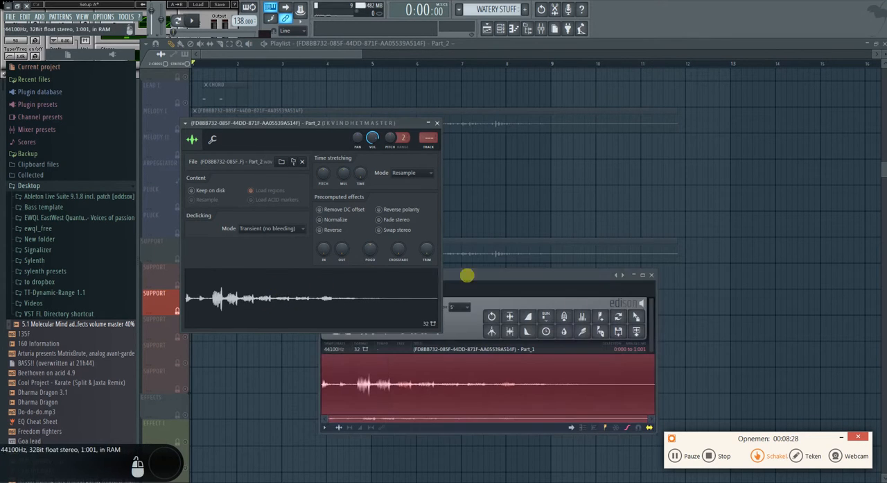
click(652, 275)
Reverse the Part_2 sample and align it on the second Support track as a lead-in to the recording, which starts half a bar in
click(320, 229)
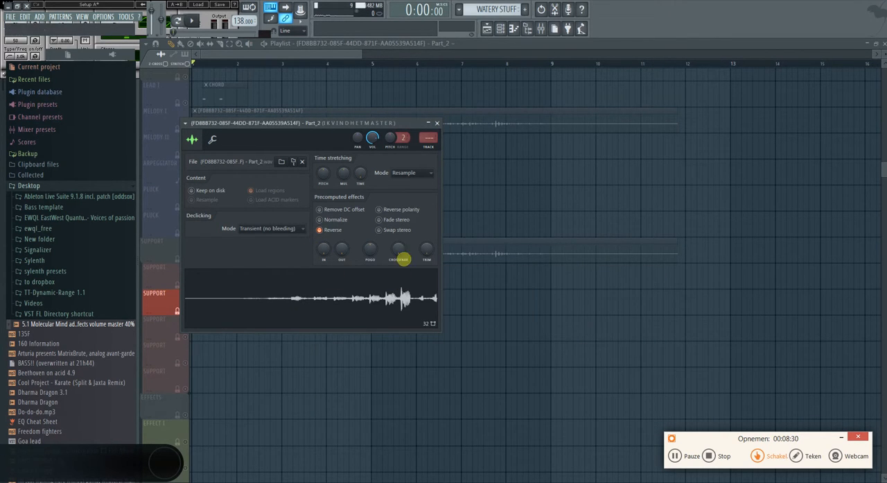
drag(337, 322, 314, 252)
click(183, 282)
scroll(183, 281, up, 4)
click(185, 259)
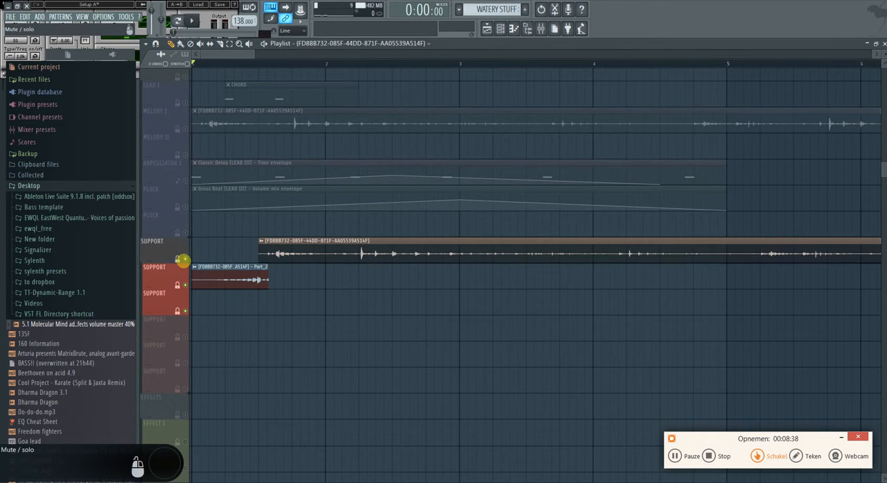
Play the reversed lead-in together with the full recording and stop playback
key(space)
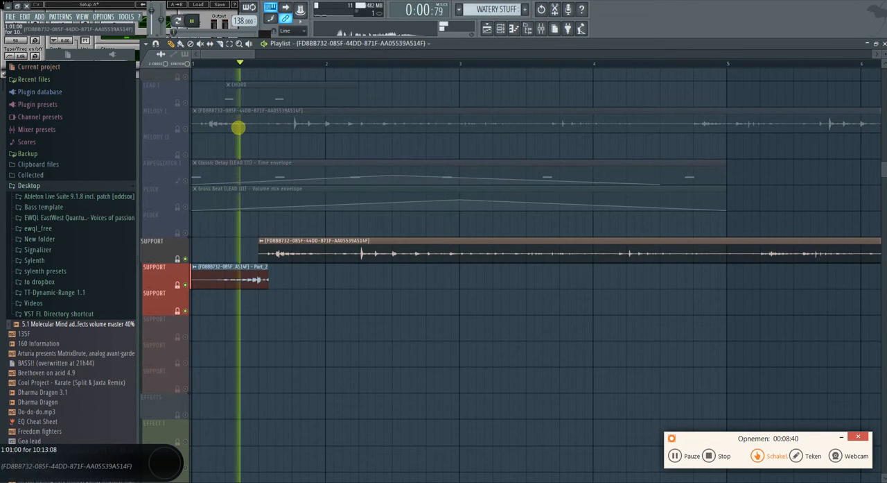
scroll(331, 311, down, 3)
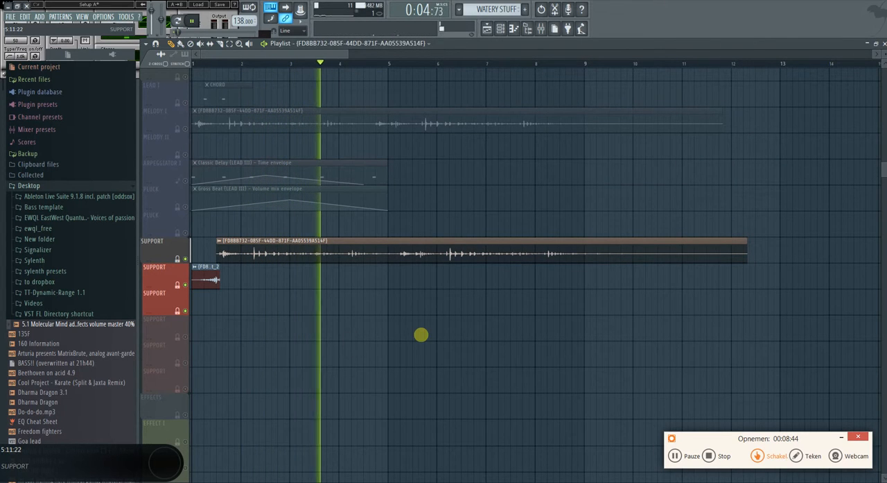
key(space)
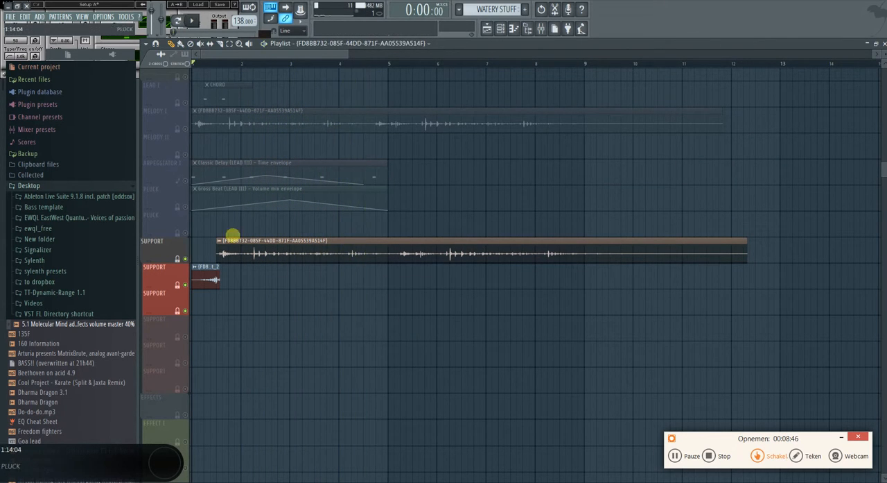
Delete the remaining copy of the recording from the Melody I track
scroll(234, 233, down, 3)
scroll(240, 222, up, 3)
right_click(239, 222)
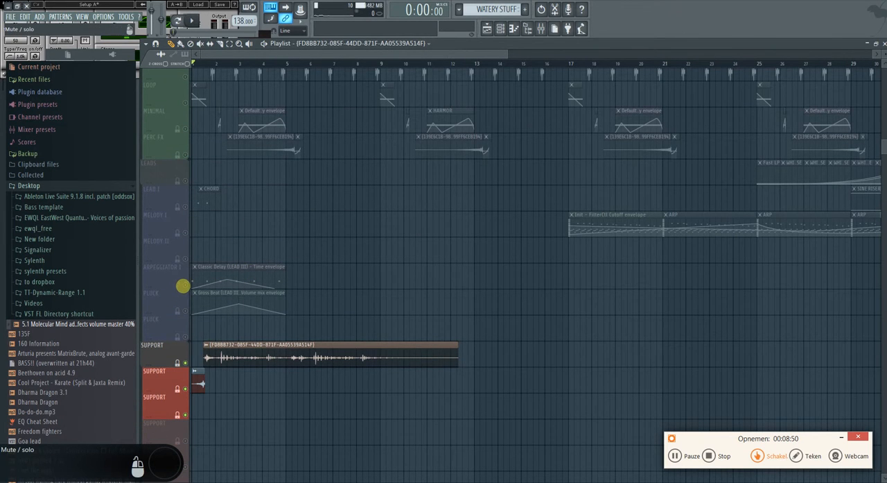
Enable all tracks except Arpeggiator I and the upper Pluck, and move the recording onto the reversed sample's Support track
click(183, 285)
drag(184, 310, 182, 283)
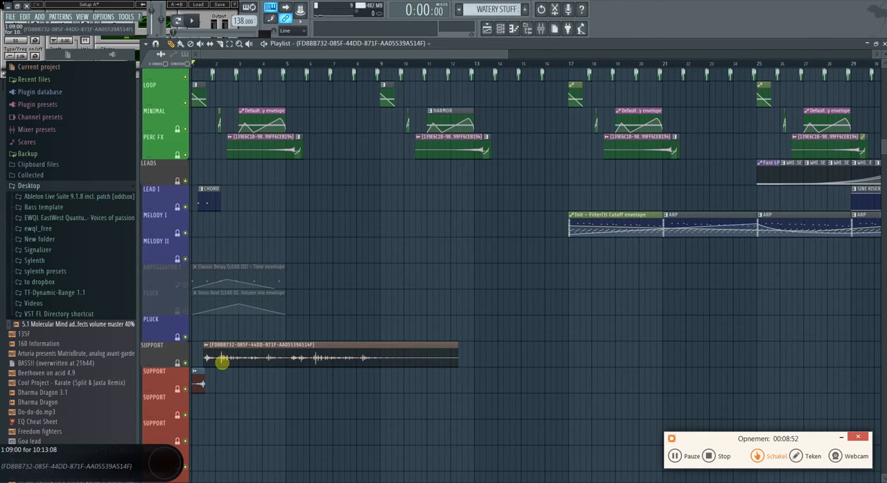
drag(215, 361, 212, 392)
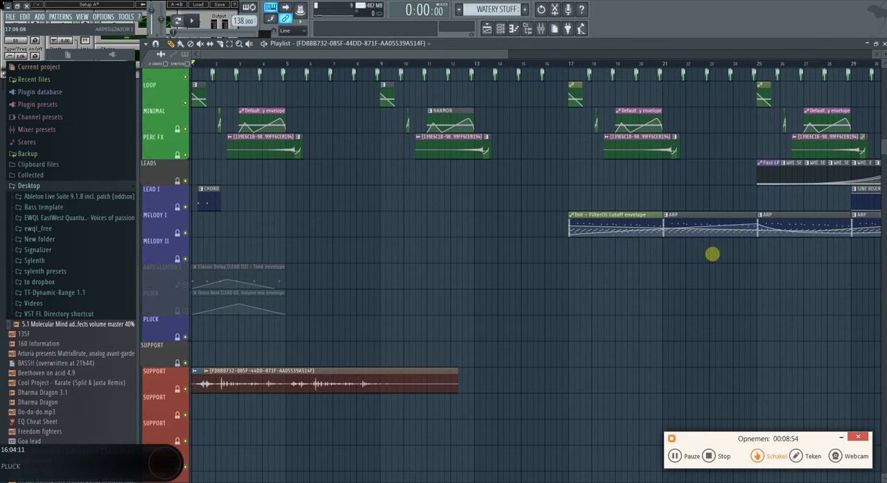
Play the arrangement from the start to hear the watery recording with the other tracks
scroll(228, 305, up, 3)
scroll(234, 336, down, 2)
key(space)
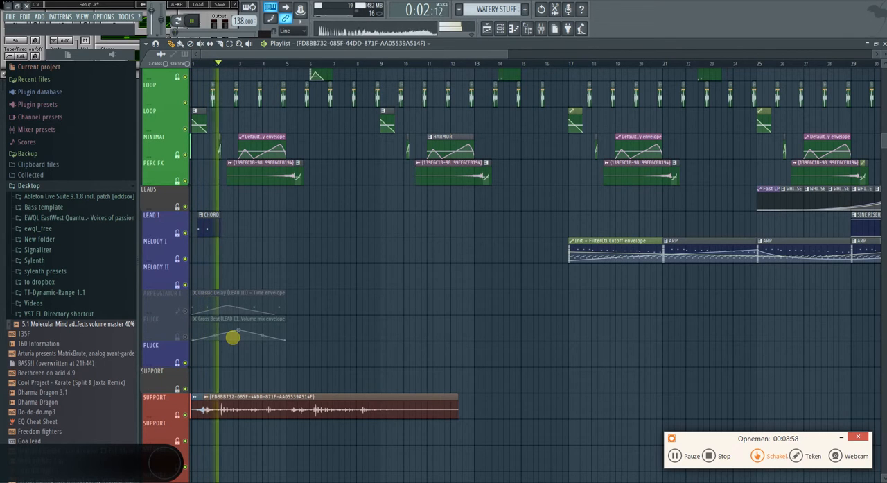
Stop playback, open the recording's channel settings and route the channel to the FX 1 mixer track
double_click(229, 411)
key(space)
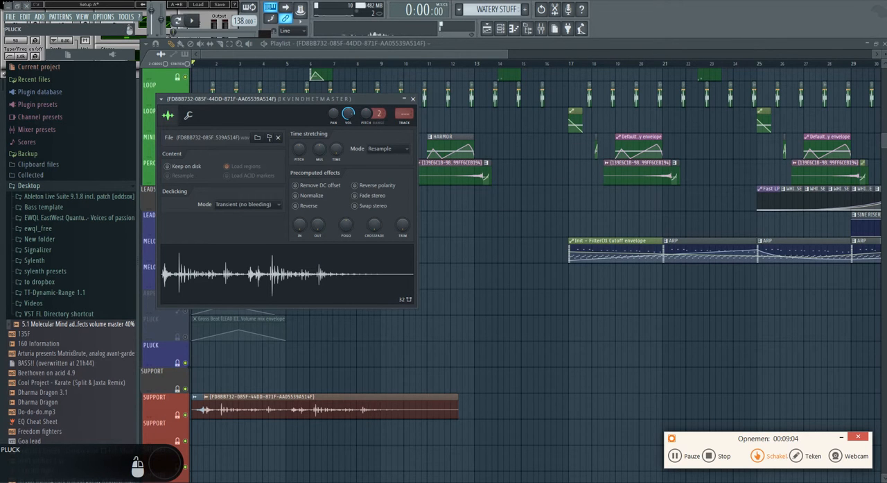
key(F9)
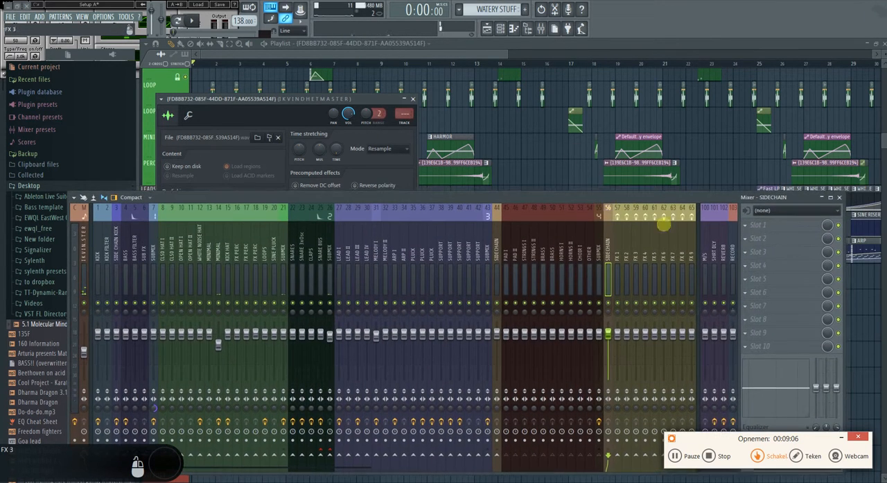
right_click(618, 250)
mouse_move(701, 258)
click(732, 259)
drag(614, 199, 430, 482)
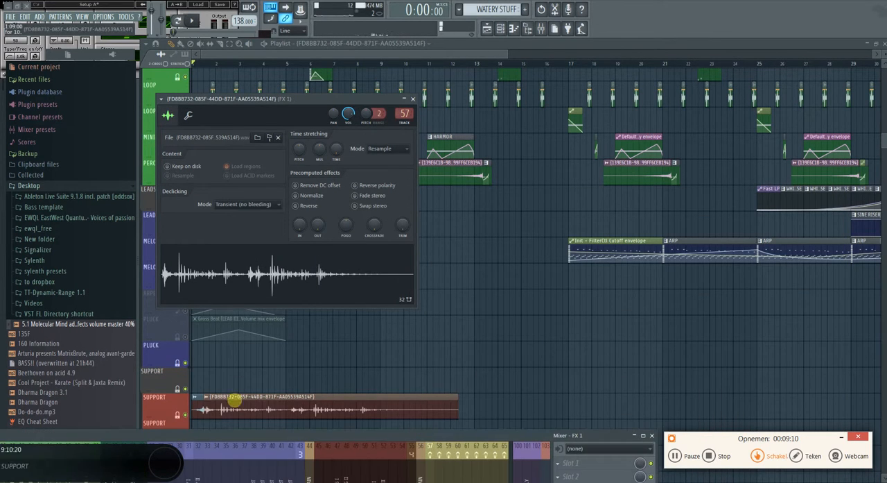
Open the reversed Part_2 clip's channel settings and route its channel to the FX 1 mixer track
double_click(197, 404)
right_click(431, 457)
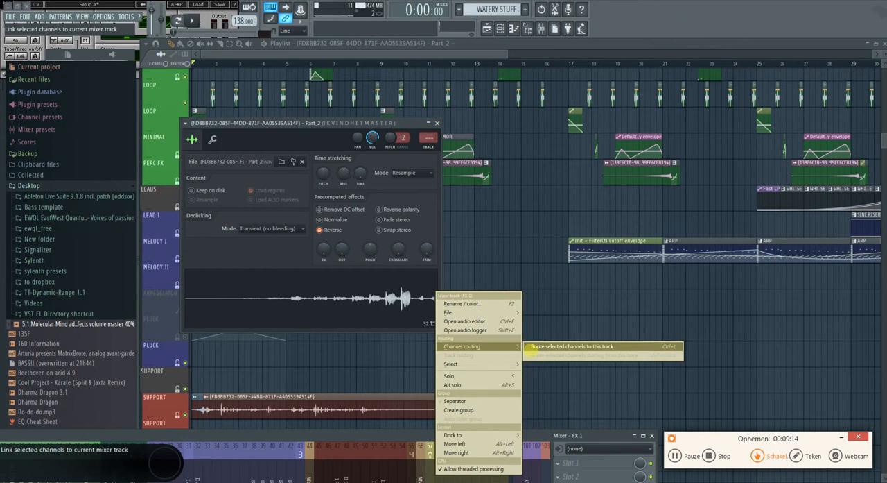
click(542, 344)
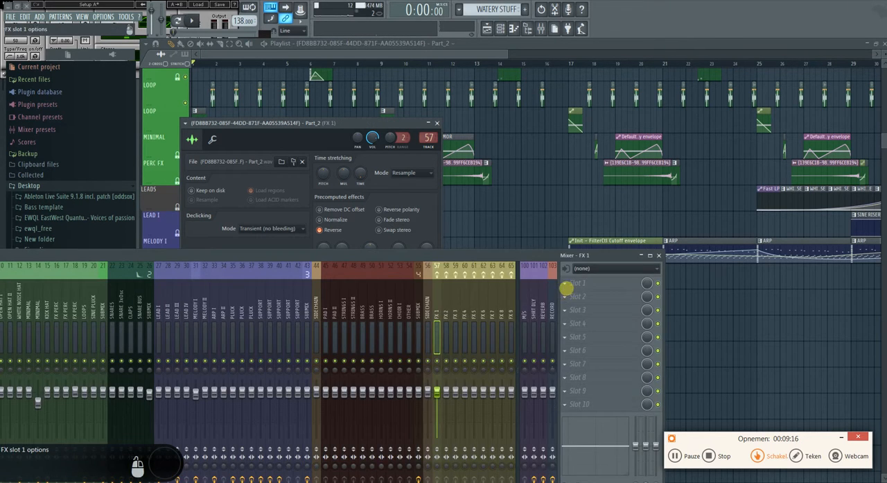
Add Fruity Parametric EQ 2 to the FX 1 track's first slot, cutting the lows and boosting the highs
click(566, 286)
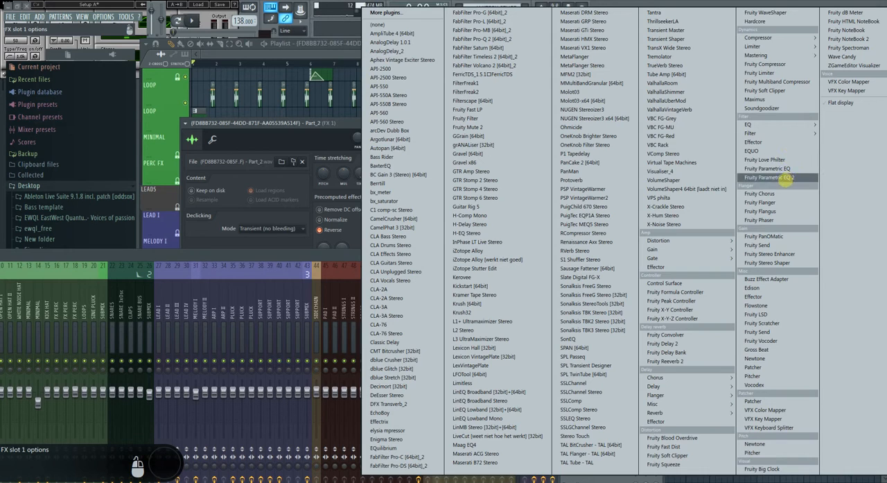
click(785, 178)
drag(237, 210, 282, 366)
drag(318, 210, 372, 192)
Play the arrangement briefly to hear the equalized recording, stop it, and close the EQ, mixer and channel settings
key(space)
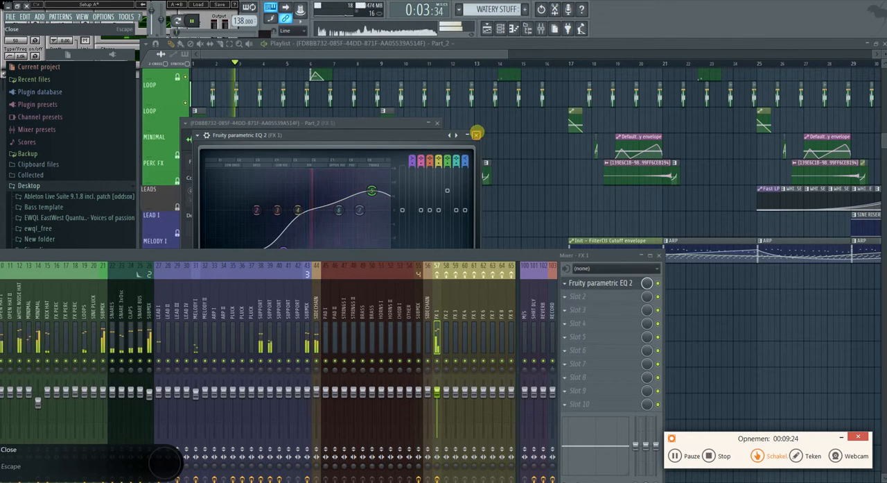
click(476, 133)
key(space)
key(F9)
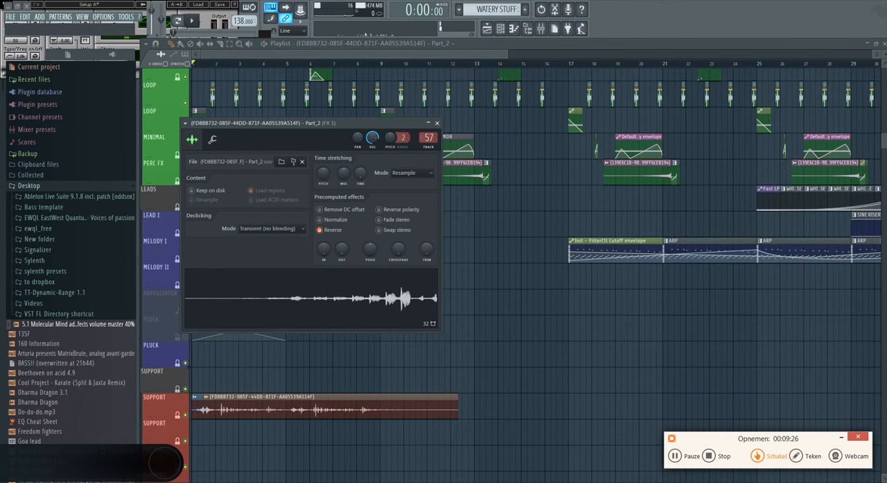
key(Escape)
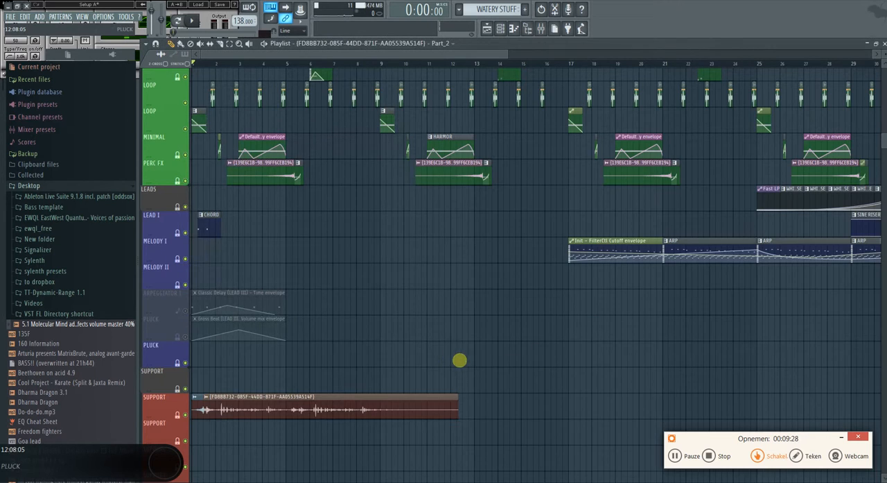
Select the recording and its reversed lead-in on the Support track and move both up to the Melody I track
scroll(460, 360, down, 1)
scroll(311, 275, up, 3)
scroll(311, 274, down, 3)
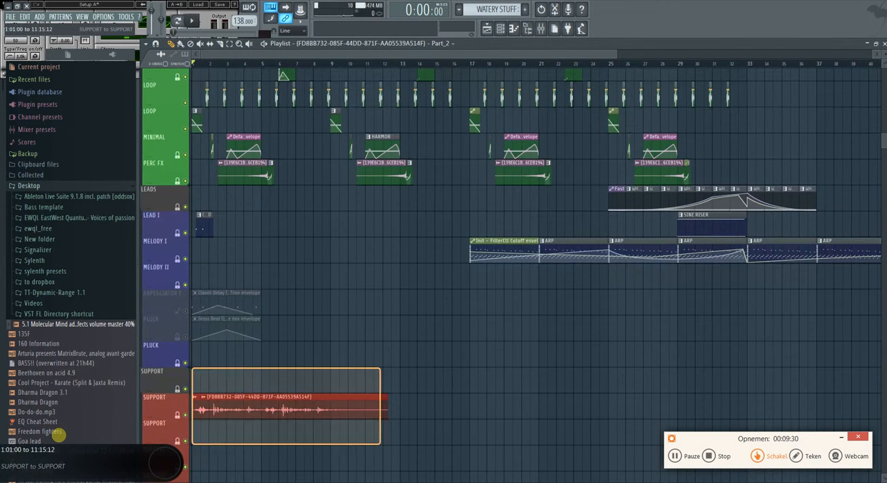
key(shift+Up)
key(shift+Up)
key(shift+Up)
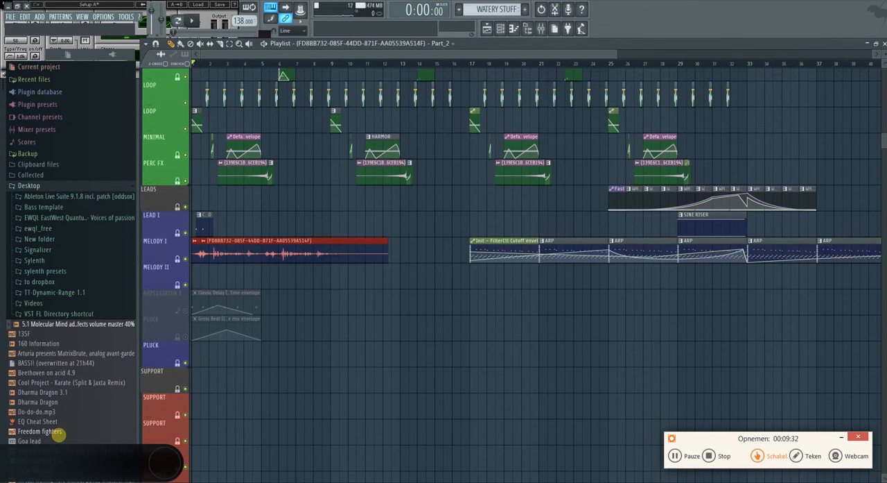
Look over the whole arrangement, from the kick and bass tracks down to the melody tracks
scroll(326, 357, up, 8)
scroll(325, 357, down, 2)
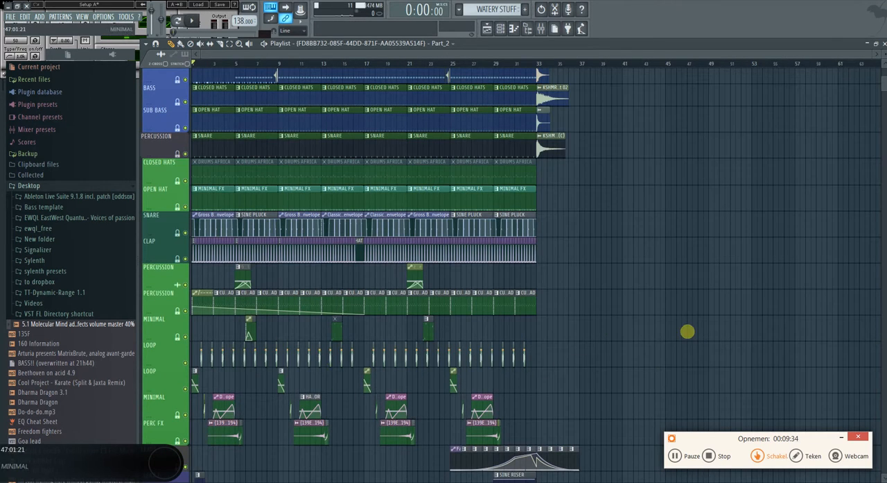
scroll(620, 313, up, 1)
scroll(562, 260, down, 3)
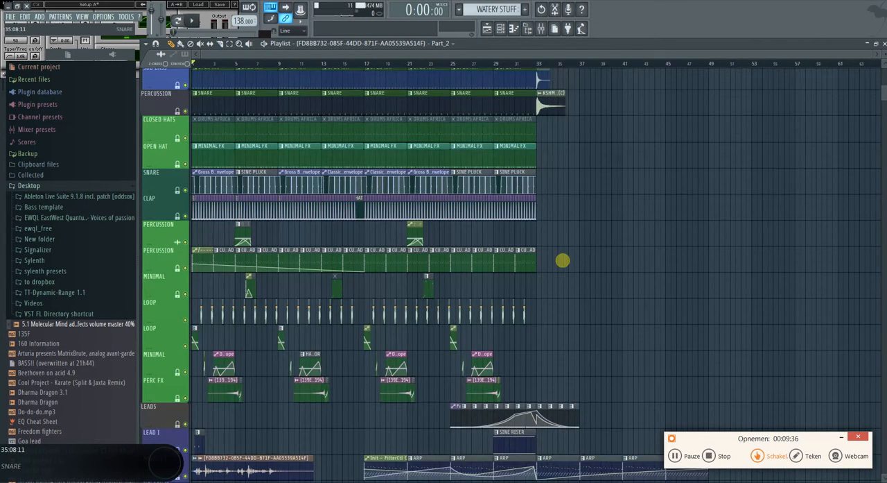
scroll(704, 376, down, 2)
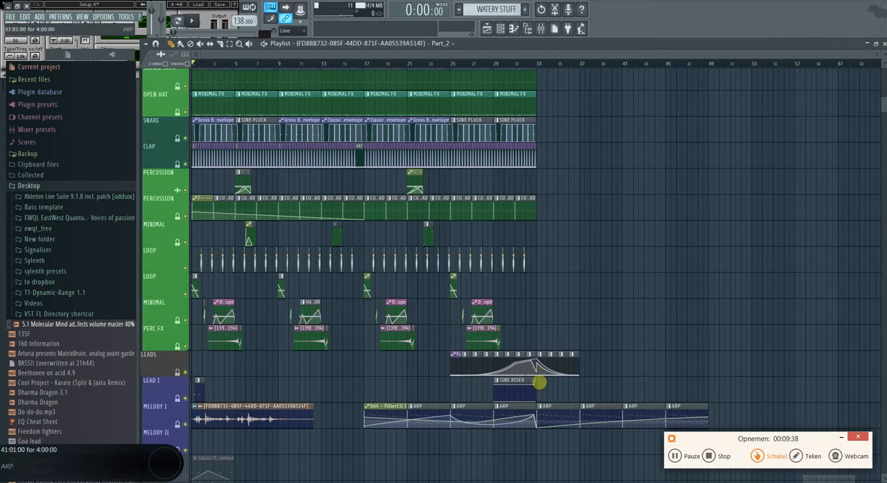
scroll(582, 317, down, 3)
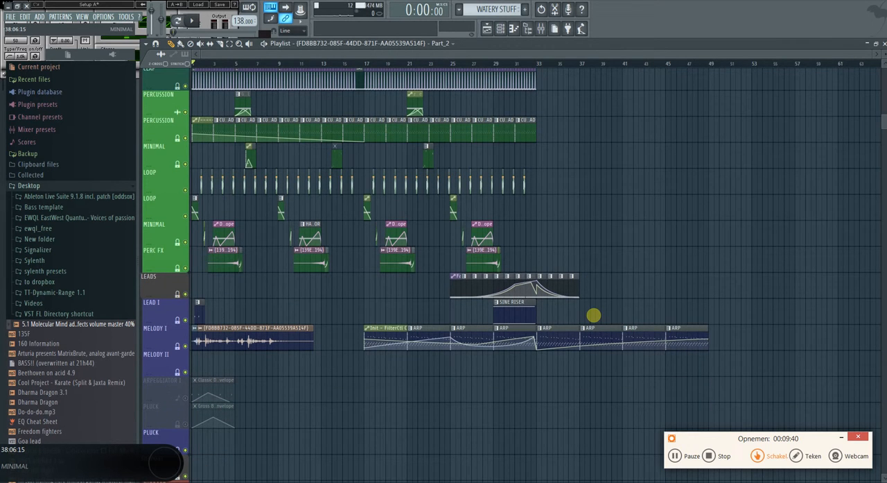
scroll(394, 473, up, 8)
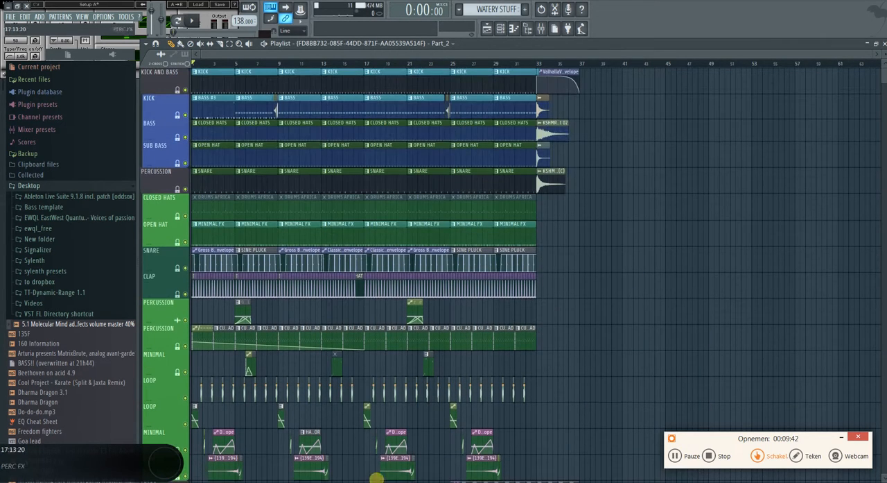
scroll(406, 301, down, 3)
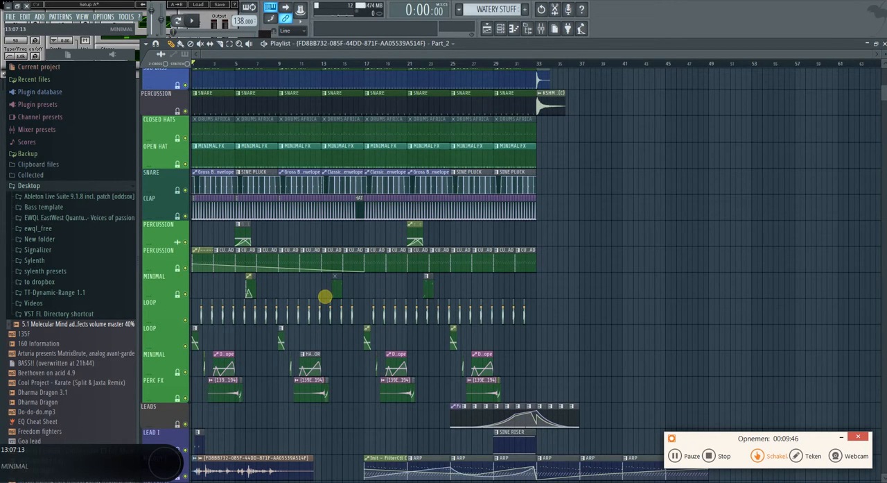
scroll(286, 336, down, 2)
scroll(342, 395, down, 2)
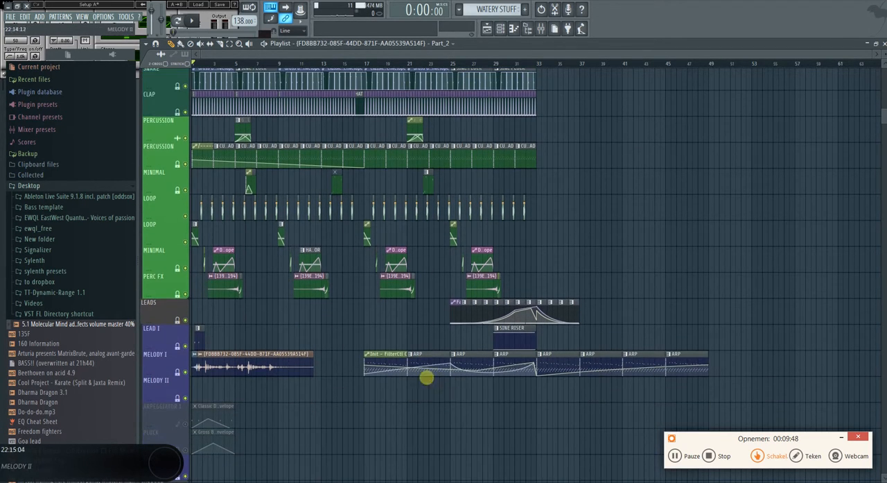